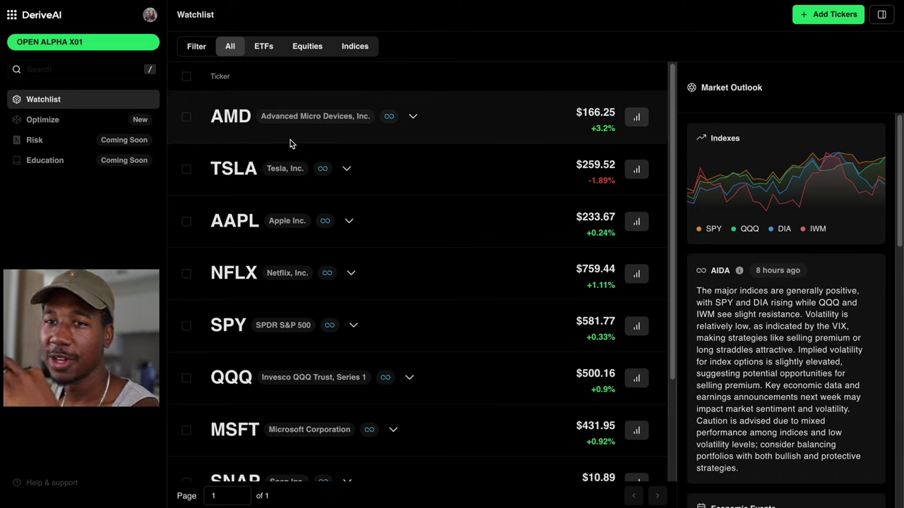
# Start a new optimization for ticker AAPL with the Single Option strategy type
pyautogui.click(75, 125)
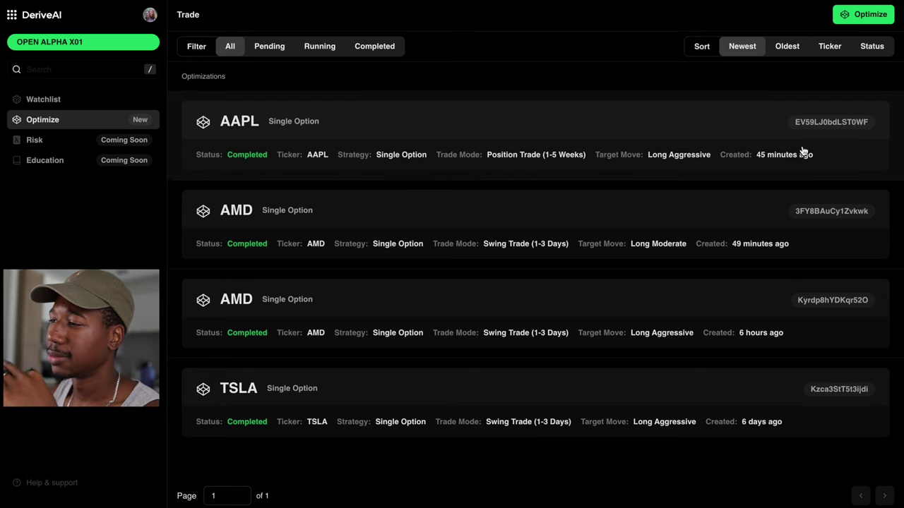
pyautogui.click(862, 17)
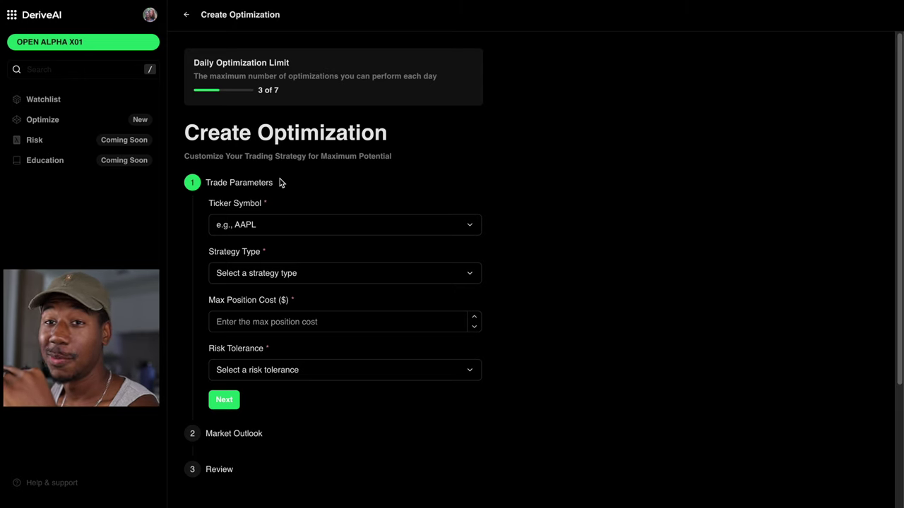
pyautogui.click(288, 224)
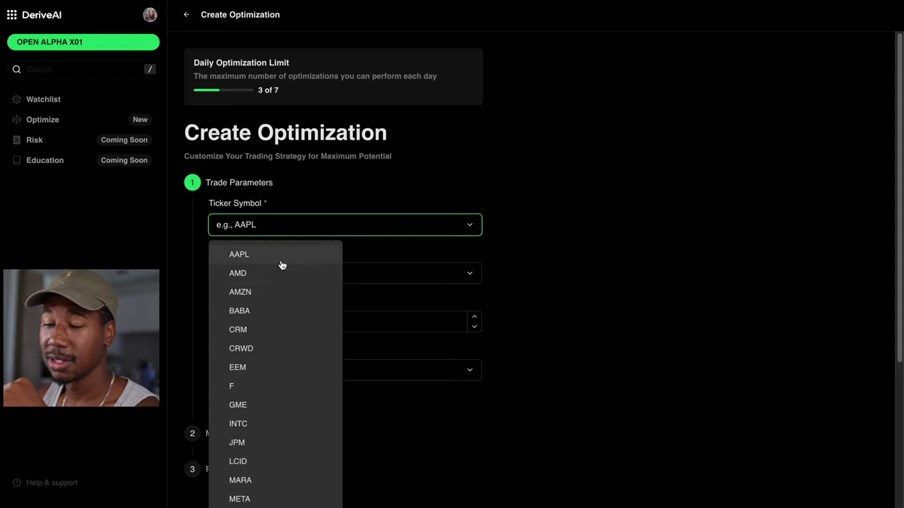
pyautogui.click(282, 256)
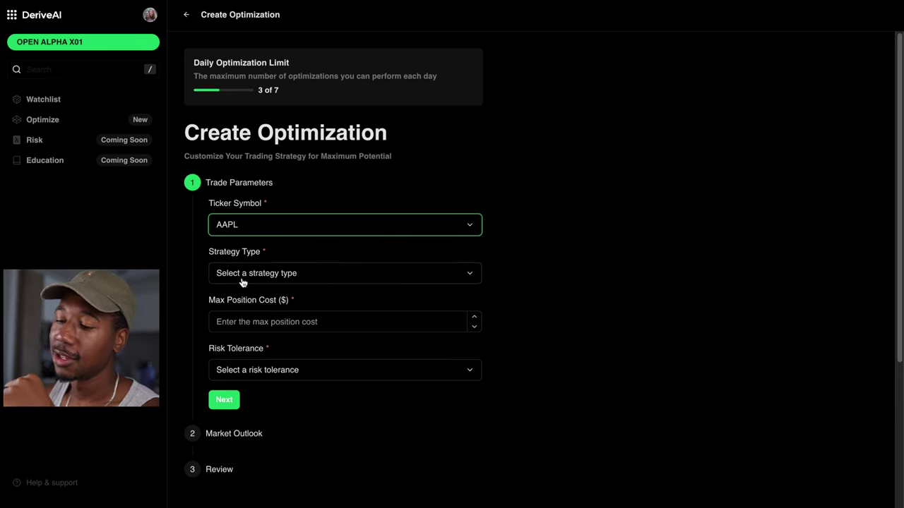
pyautogui.click(291, 278)
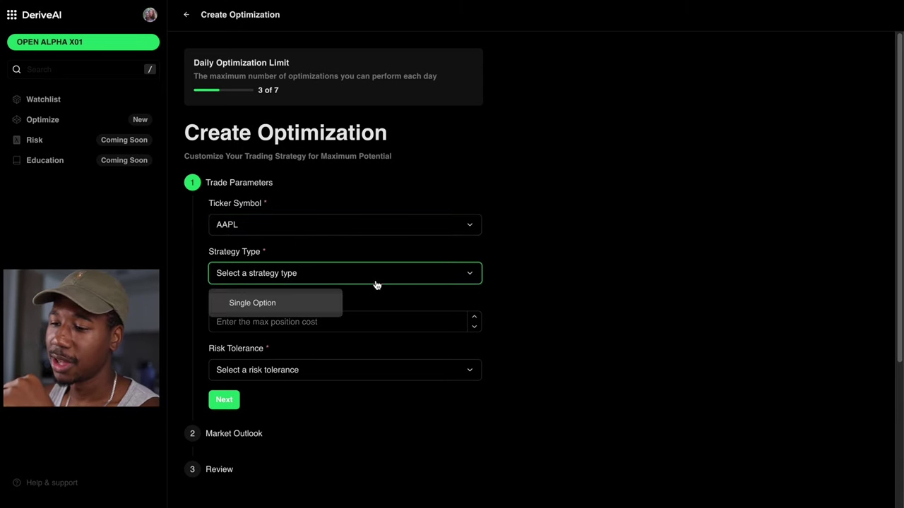
pyautogui.click(269, 306)
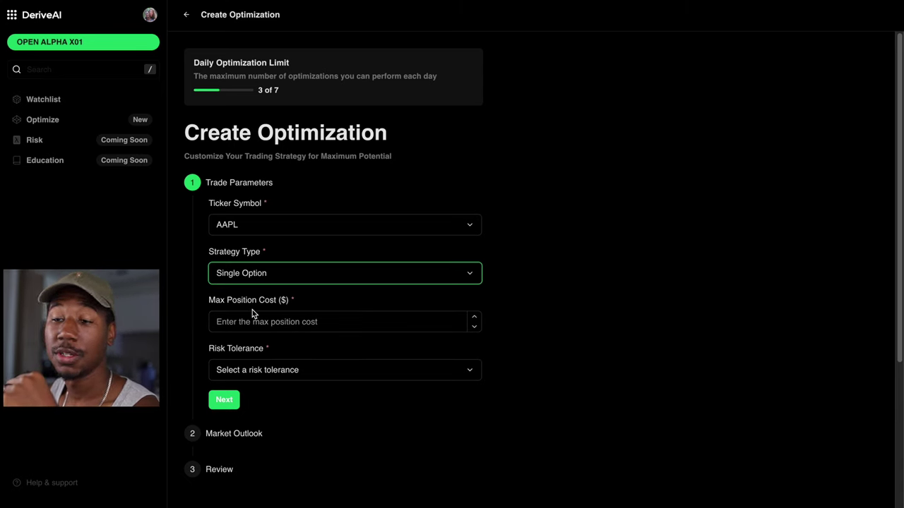
# Set the max position cost to $250 and the risk tolerance to High, completing the trade parameters
pyautogui.click(271, 323)
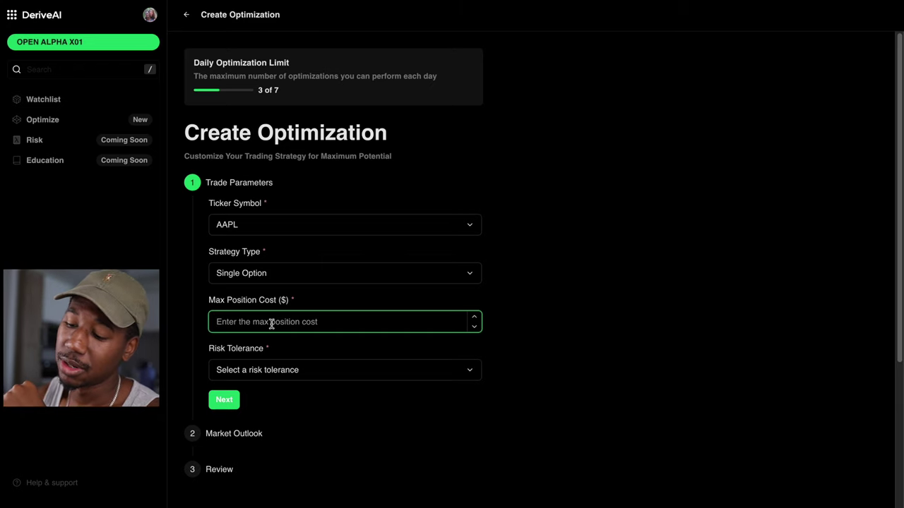
pyautogui.write('250')
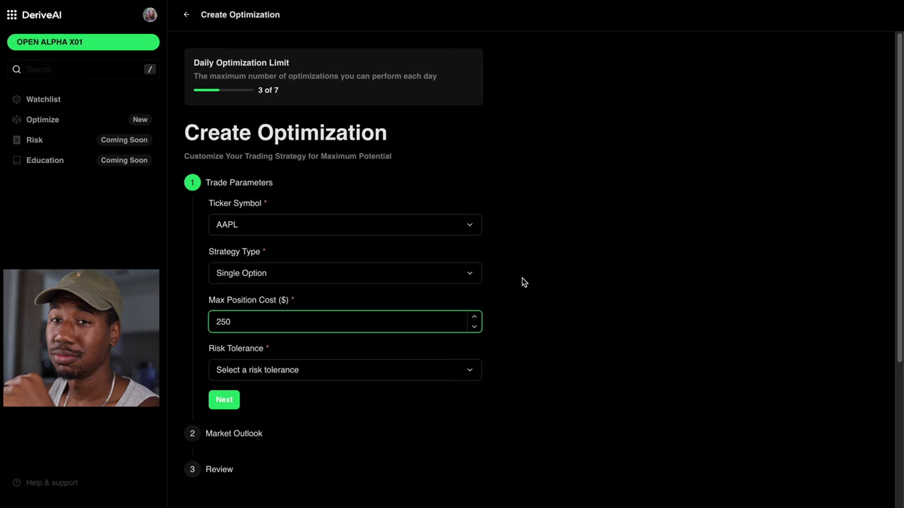
pyautogui.click(316, 378)
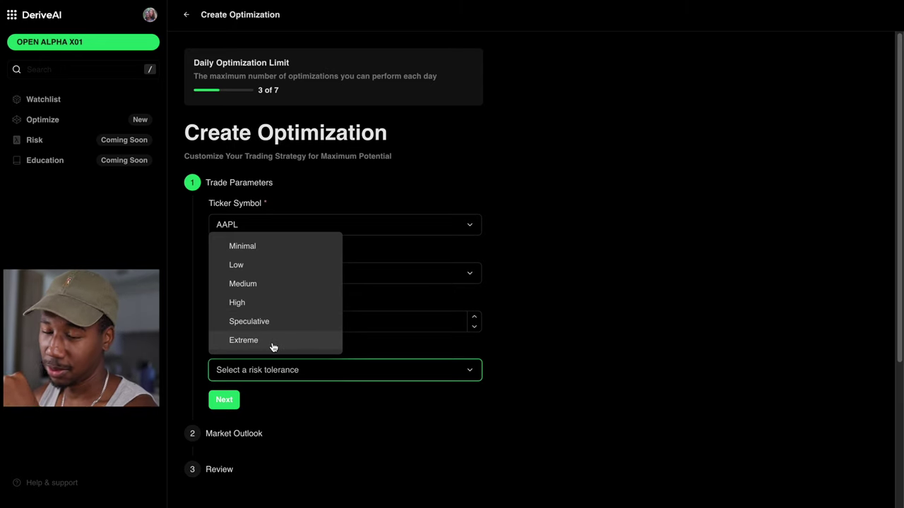
pyautogui.click(296, 308)
pyautogui.scroll(-1, 389, 432)
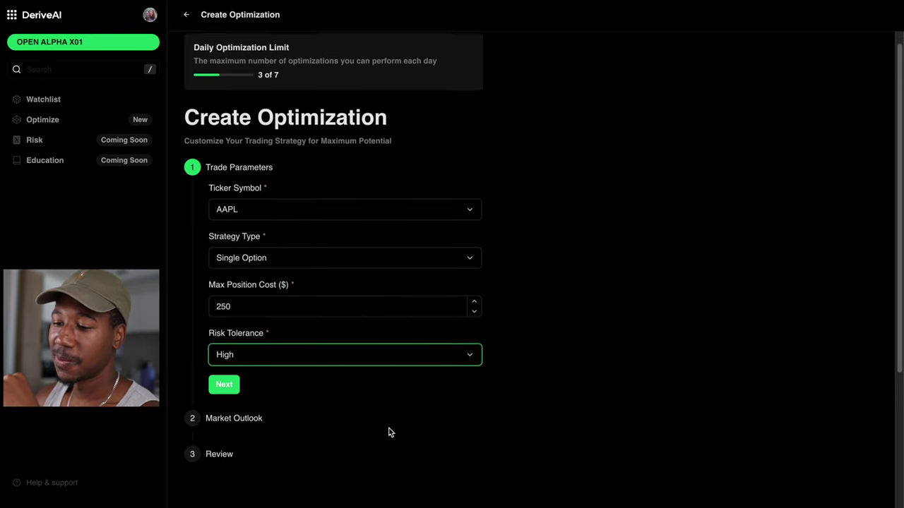
pyautogui.click(224, 384)
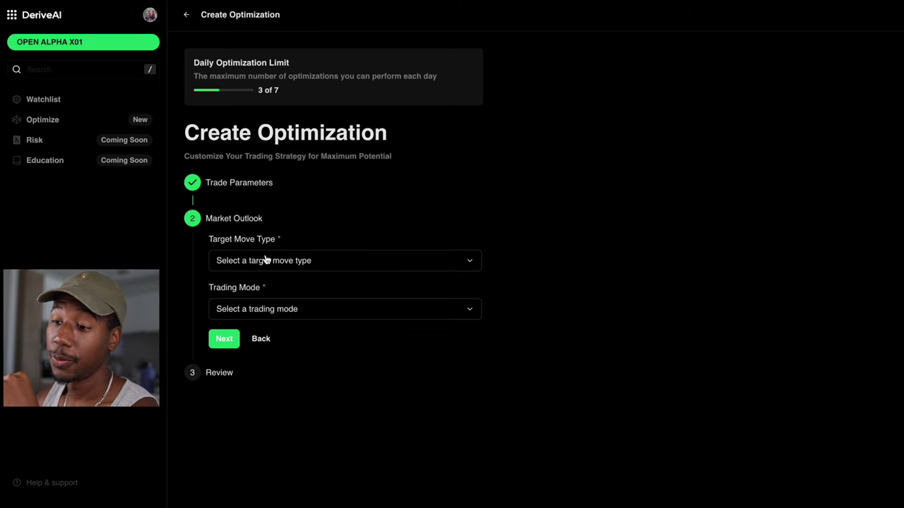
# Set the market outlook to a Long Moderate target move with Swing Trade (1-3 Days) mode and proceed to the review
pyautogui.click(315, 267)
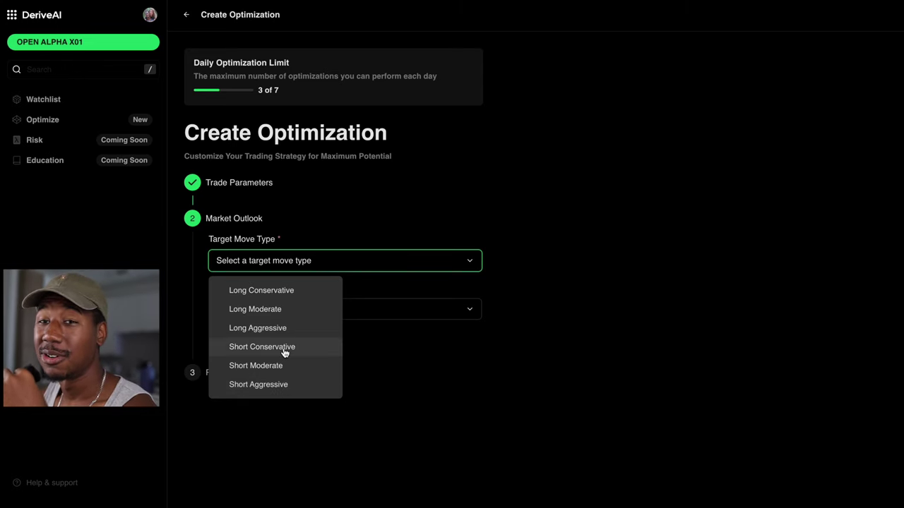
pyautogui.click(296, 317)
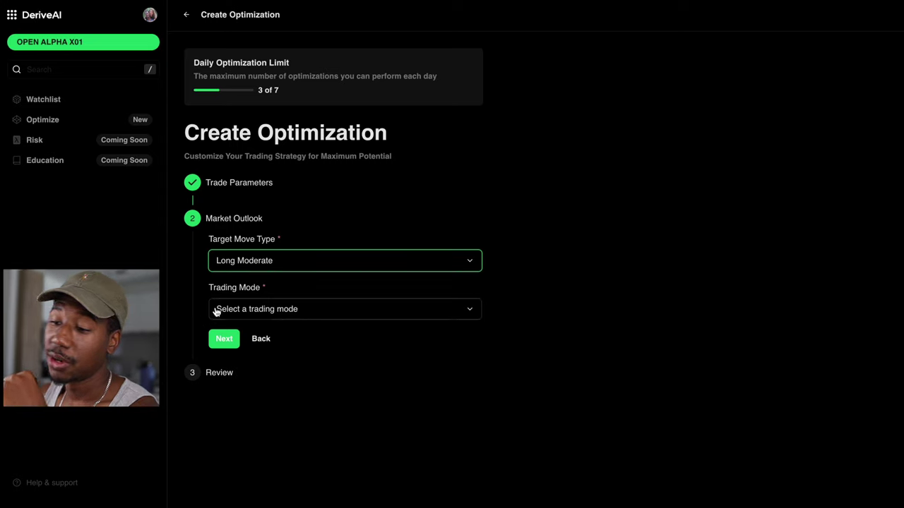
pyautogui.click(266, 310)
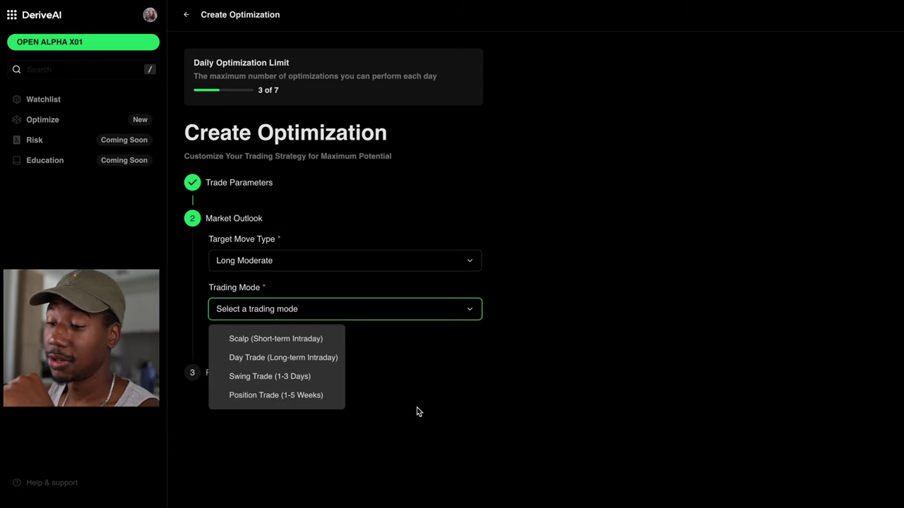
pyautogui.click(297, 384)
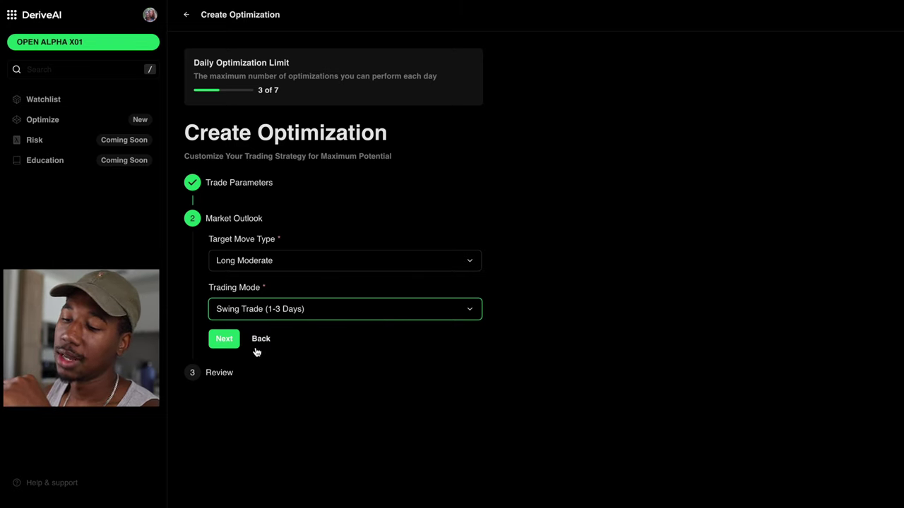
pyautogui.click(224, 340)
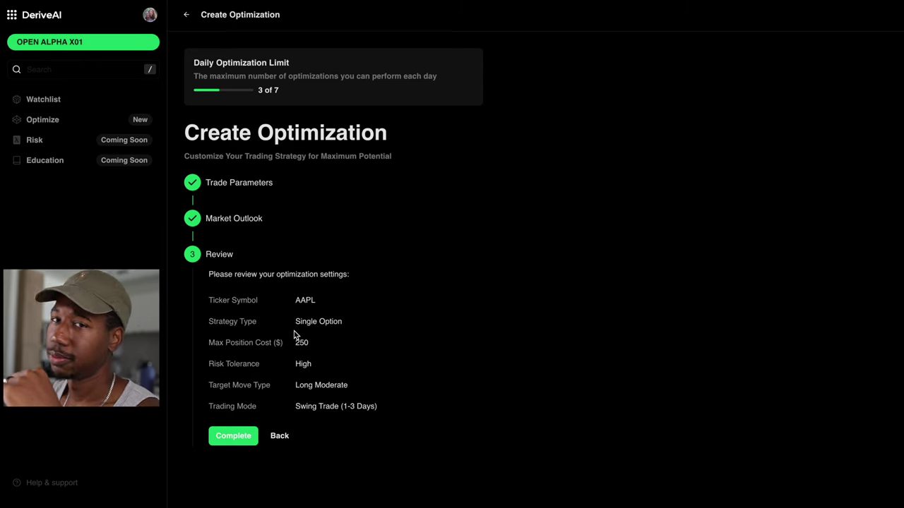
# Go back to change the trading mode to Position Trade (1-5 Weeks), and submit the reviewed optimization
pyautogui.click(281, 439)
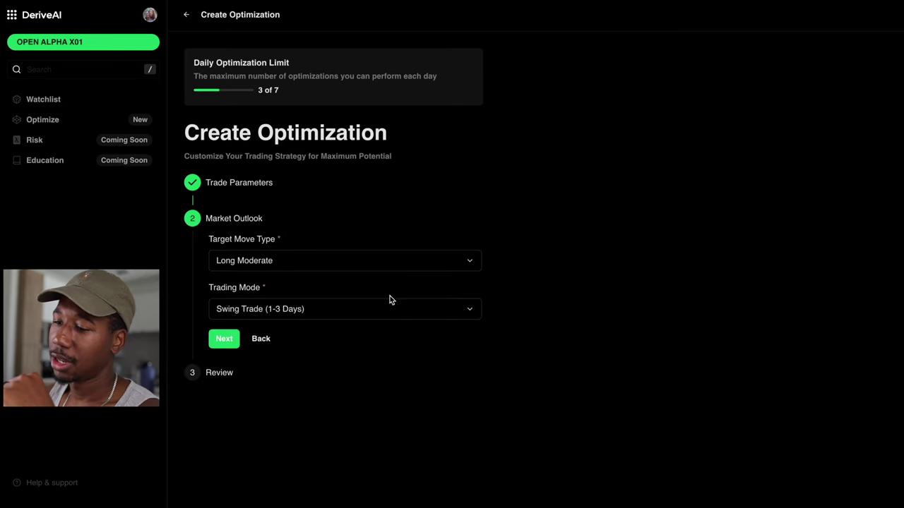
pyautogui.click(370, 315)
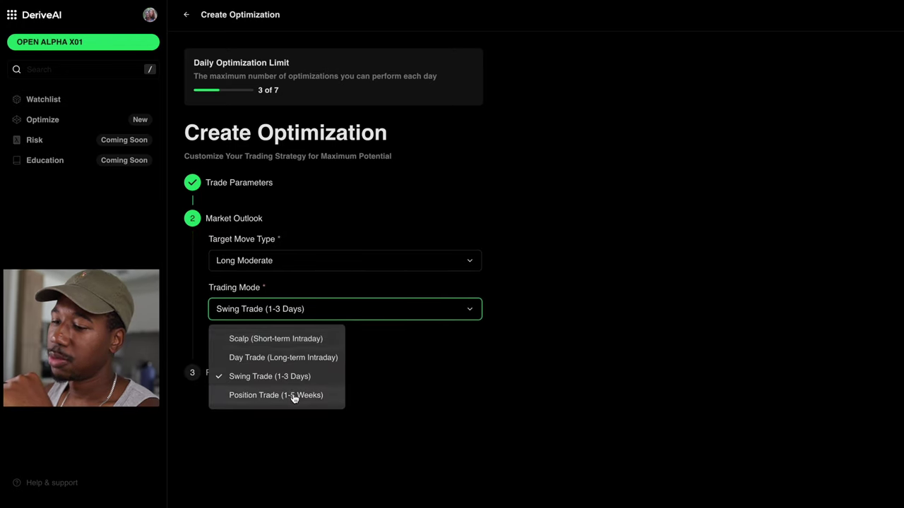
pyautogui.click(295, 396)
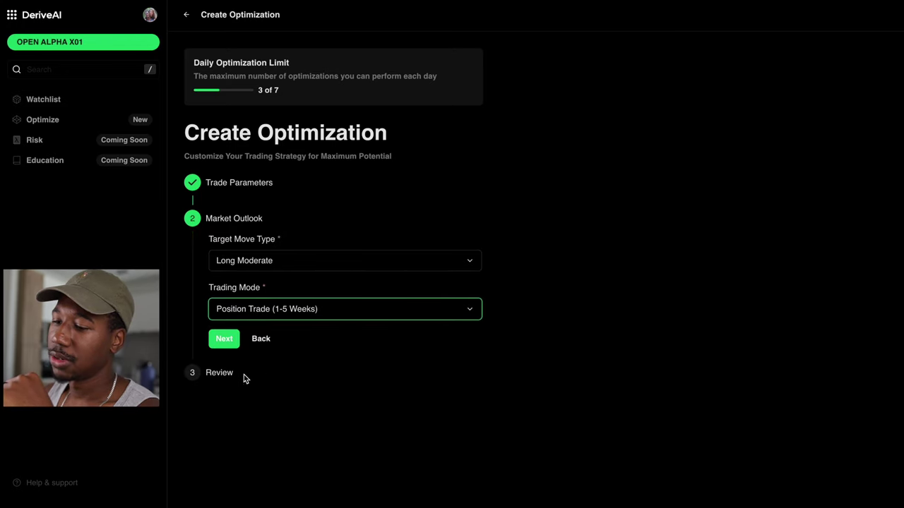
pyautogui.click(225, 340)
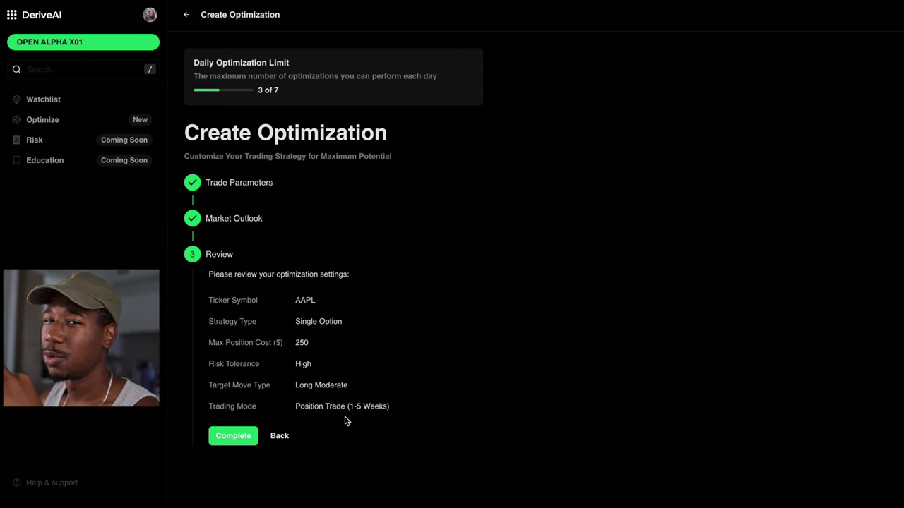
pyautogui.click(230, 443)
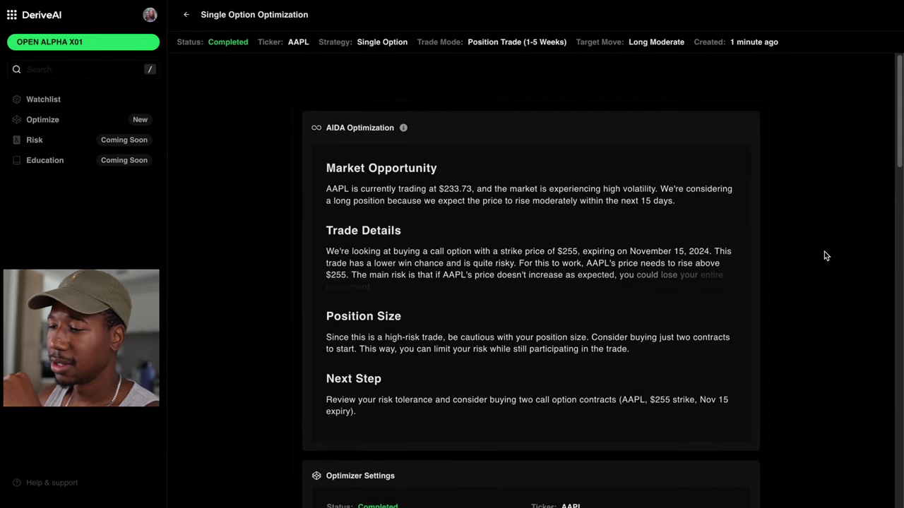
# Examine the AAPL result's AIDA recommendation, optimizer settings, market regime, and volatility and price forecasts
pyautogui.scroll(-2, 824, 251)
pyautogui.scroll(2, 824, 252)
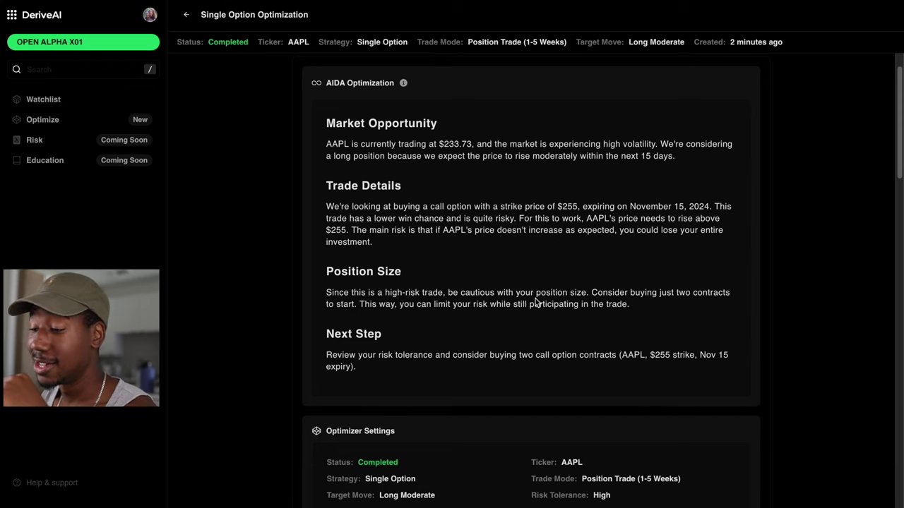
pyautogui.scroll(-1, 754, 311)
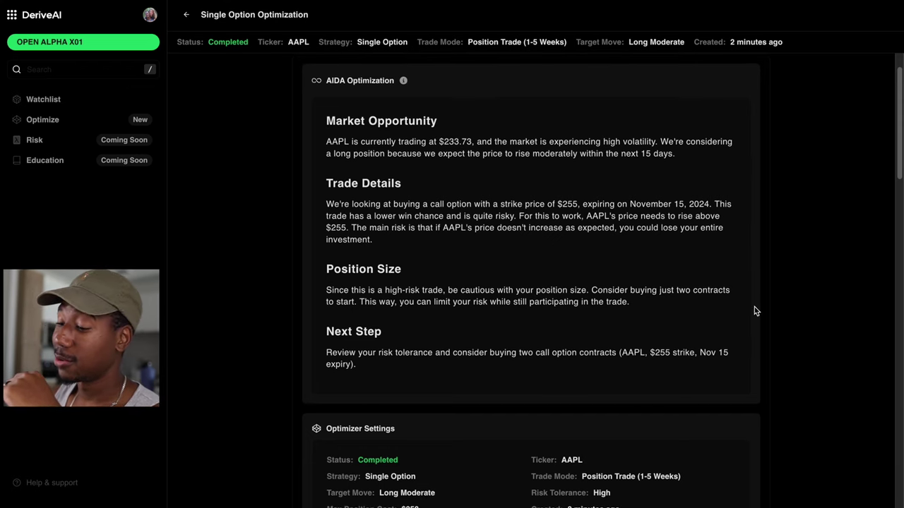
pyautogui.scroll(-5, 754, 311)
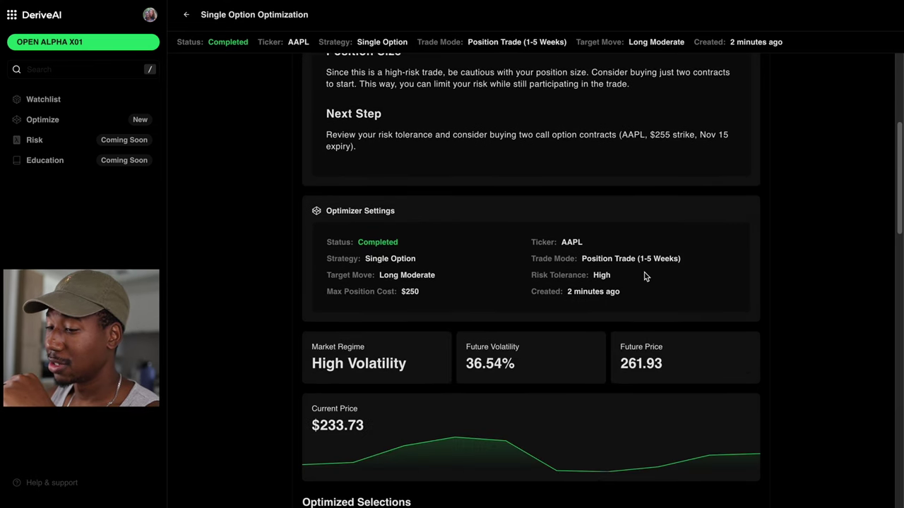
pyautogui.scroll(-1, 670, 274)
pyautogui.scroll(-1, 677, 276)
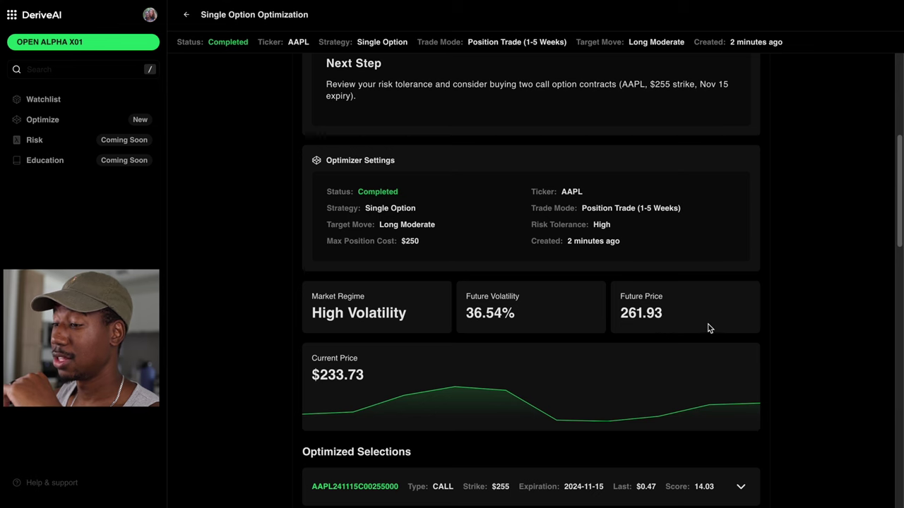
pyautogui.scroll(-3, 736, 329)
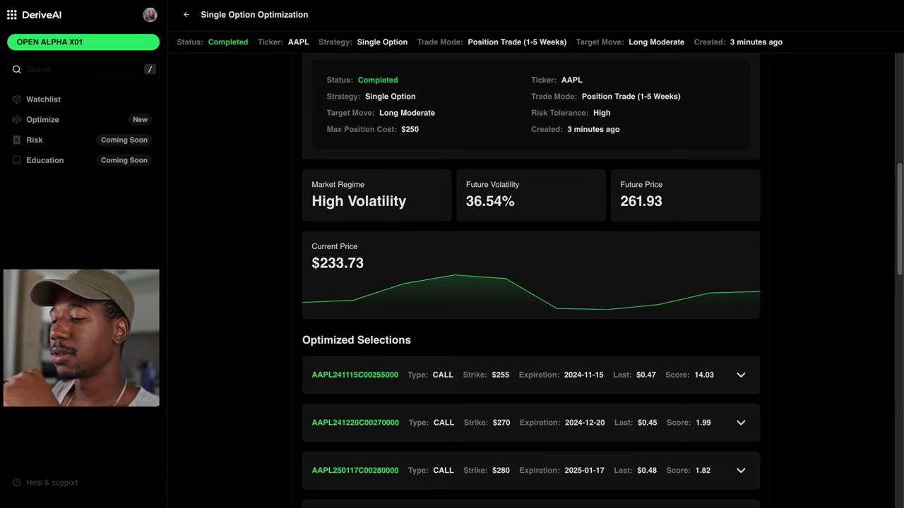
# Compare the strikes, expirations, last prices and scores of the optimized option selections
pyautogui.scroll(-1, 791, 340)
pyautogui.scroll(-5, 791, 341)
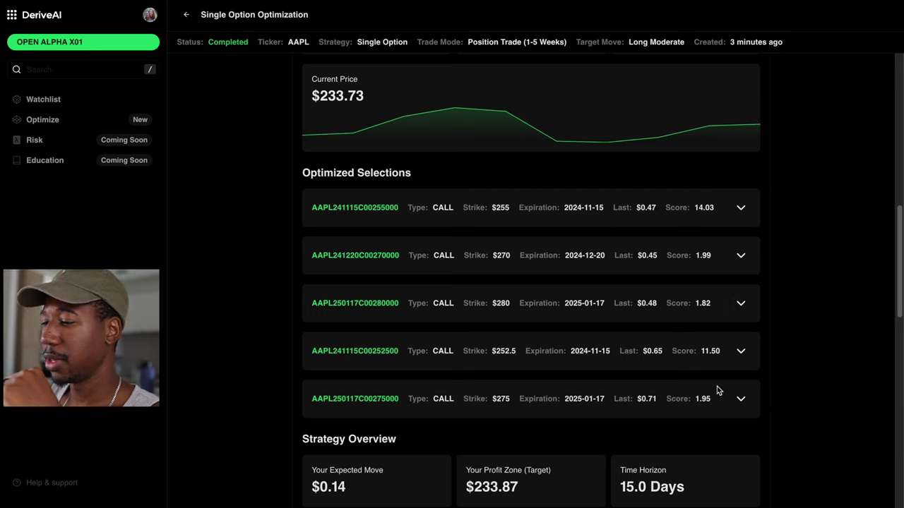
pyautogui.moveTo(713, 355)
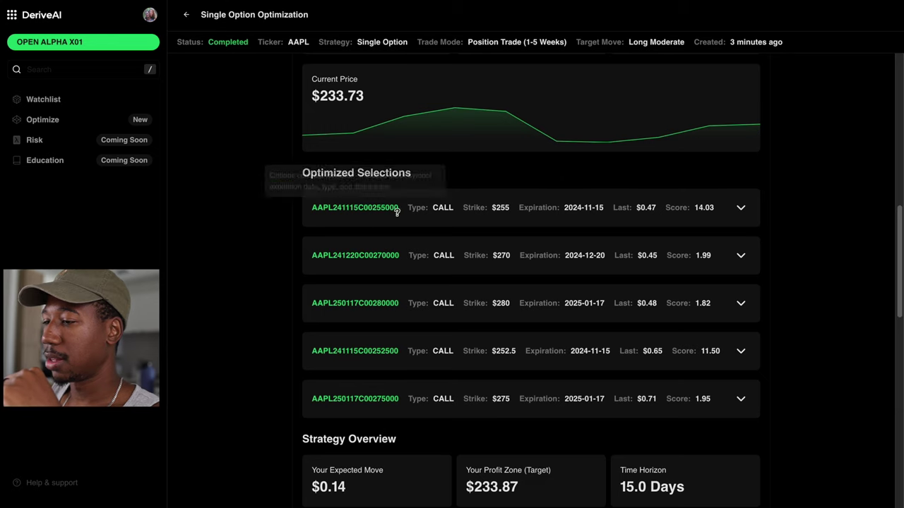
pyautogui.moveTo(618, 209)
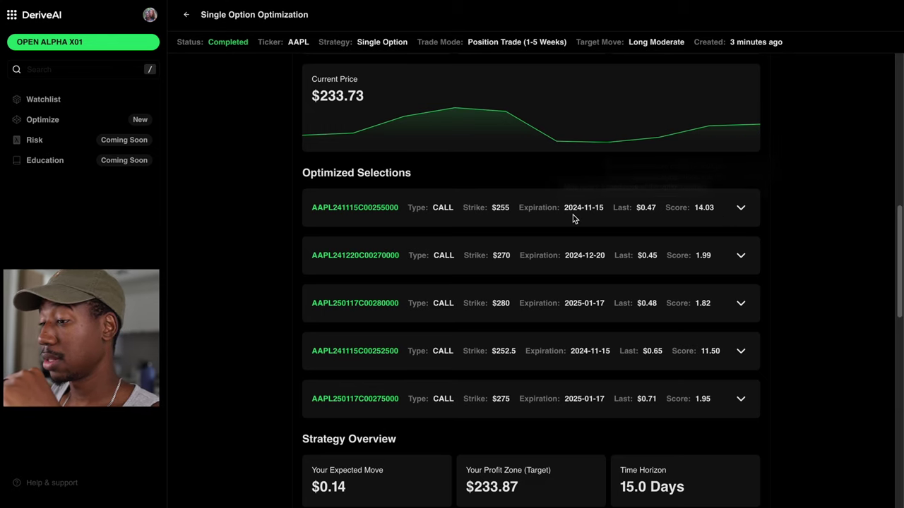
pyautogui.moveTo(674, 207)
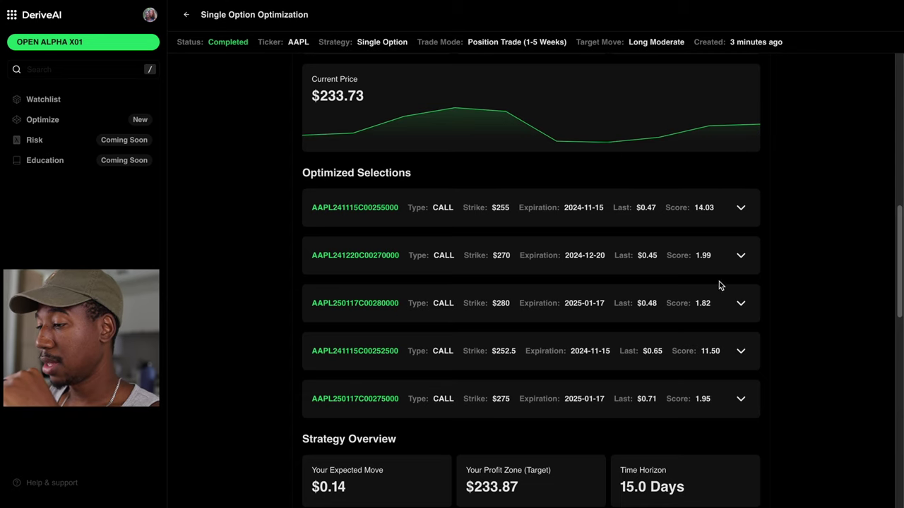
pyautogui.moveTo(700, 408)
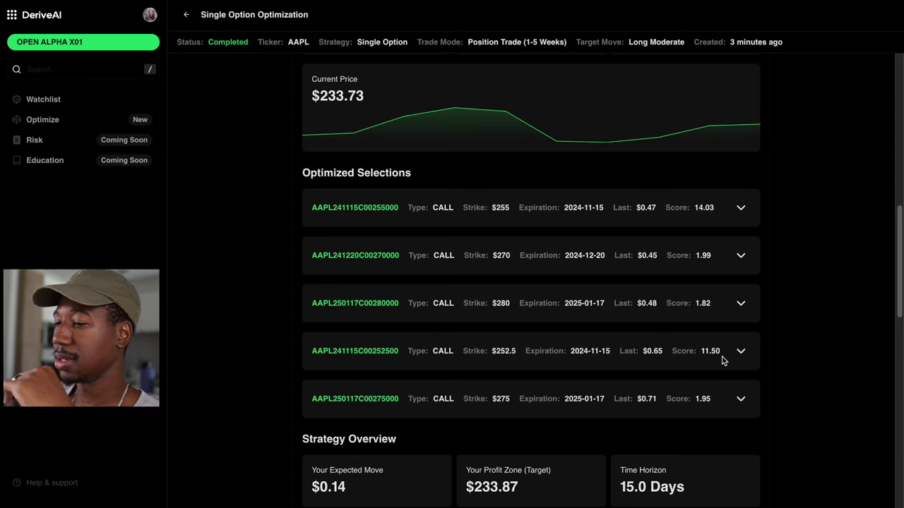
# Expand the $255 call expiring 2024-11-15 and examine its position details, risk assessment and Greeks
pyautogui.click(494, 218)
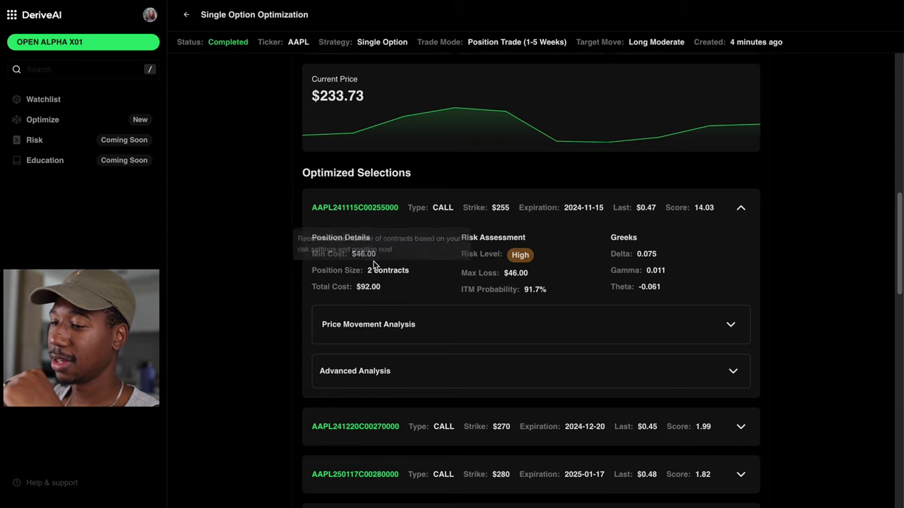
pyautogui.moveTo(349, 263)
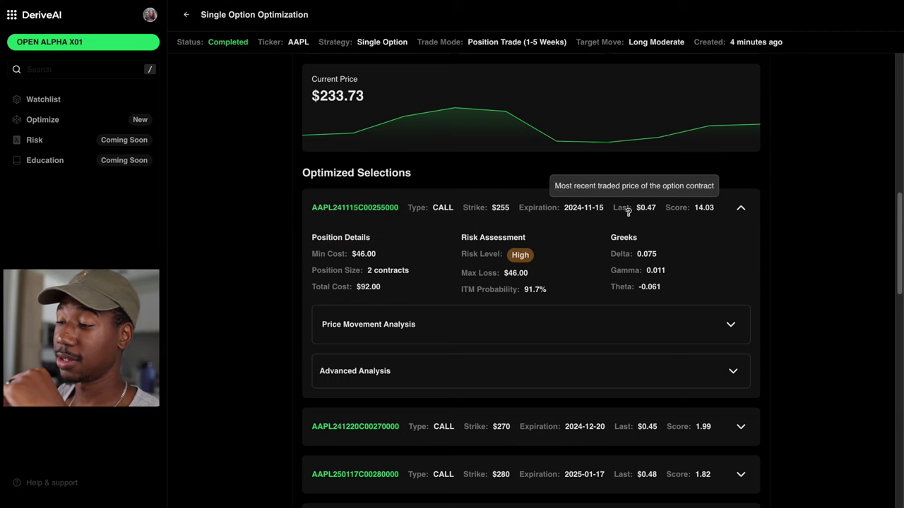
pyautogui.moveTo(535, 257)
pyautogui.moveTo(486, 267)
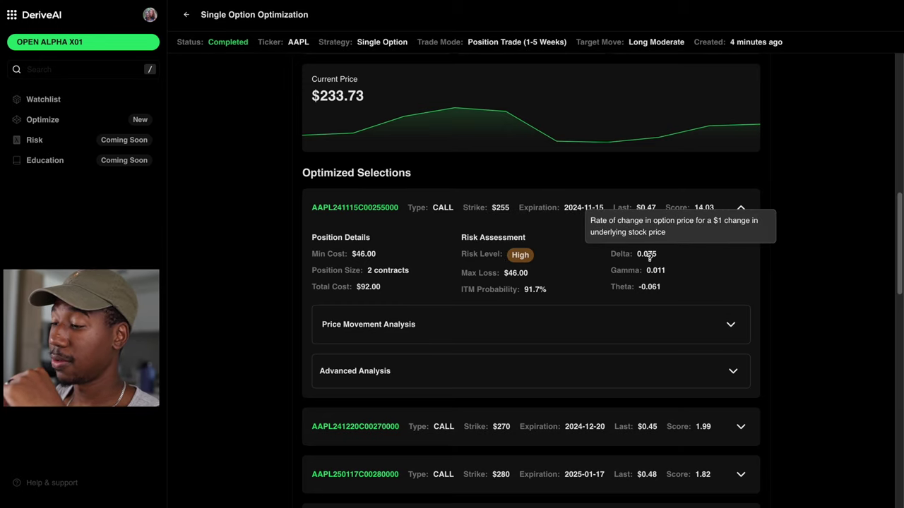
pyautogui.moveTo(633, 258)
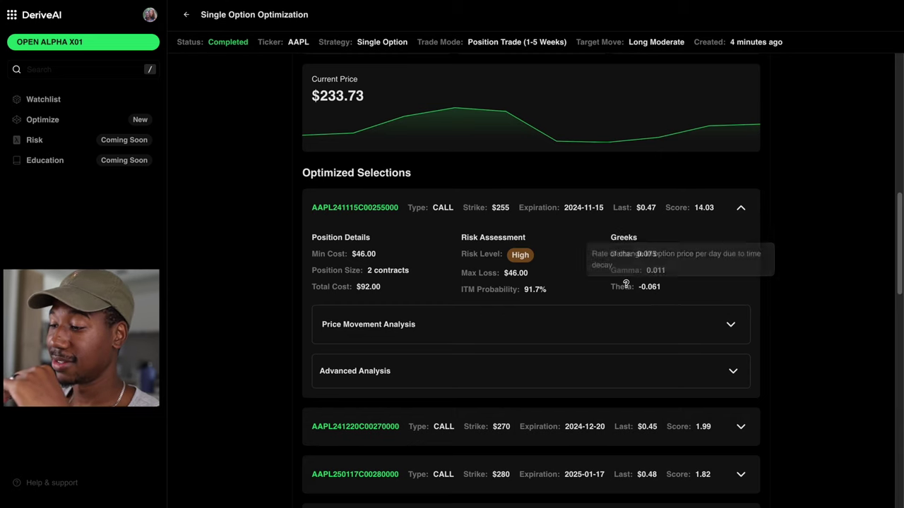
# Review how the $255 call's Greeks, recommended position size, total cost, maximum loss and ITM probability are defined
pyautogui.moveTo(668, 255)
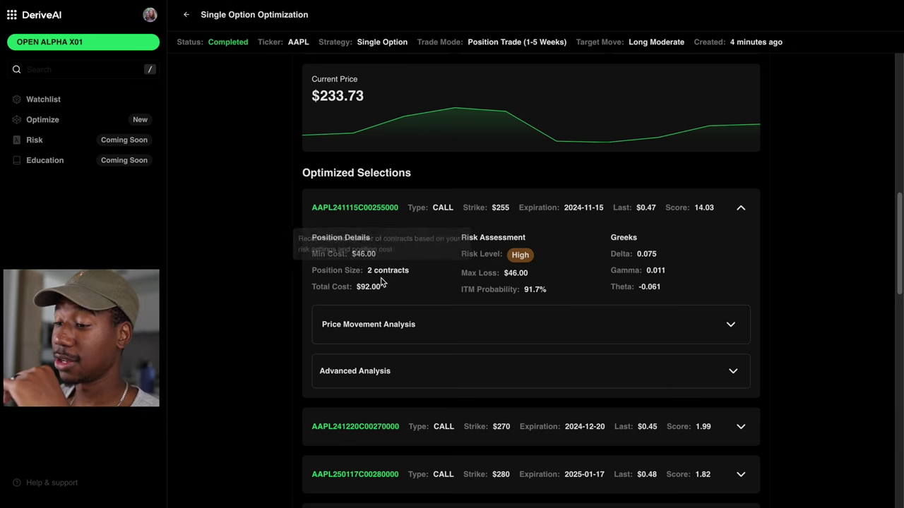
pyautogui.moveTo(384, 289)
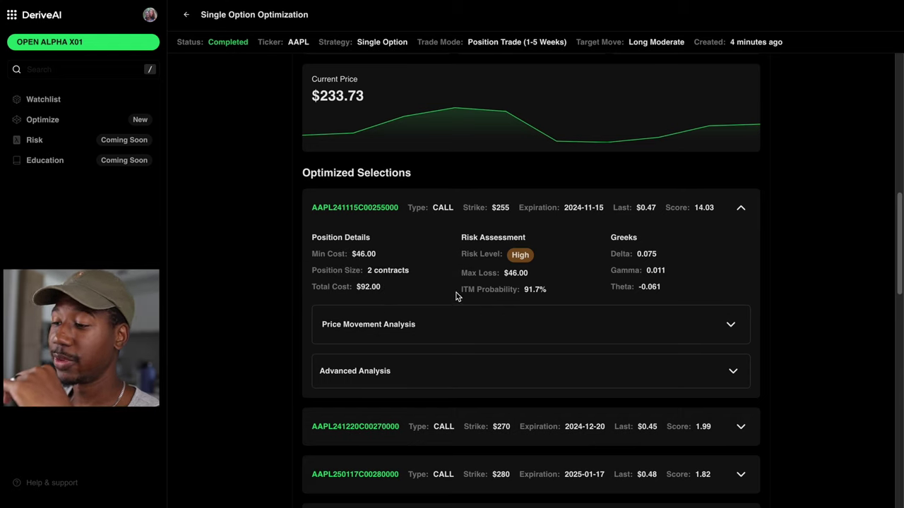
pyautogui.moveTo(507, 284)
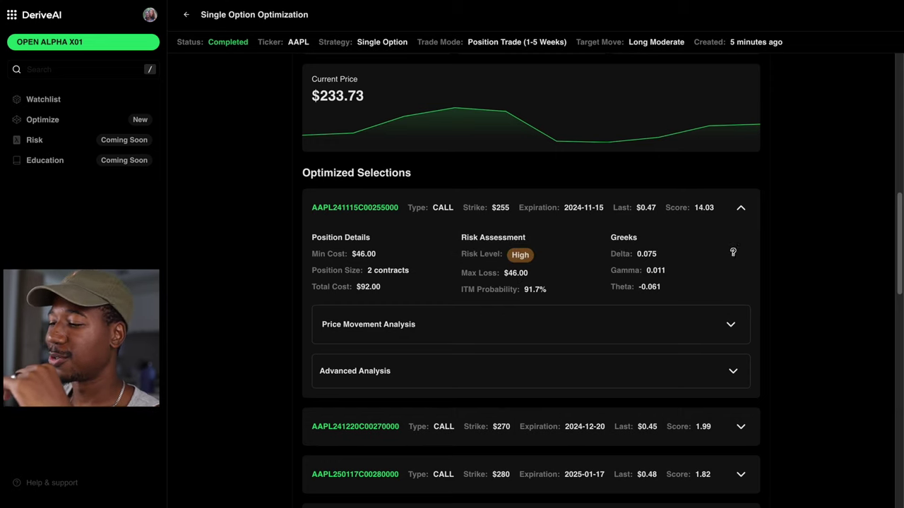
pyautogui.scroll(-1, 810, 298)
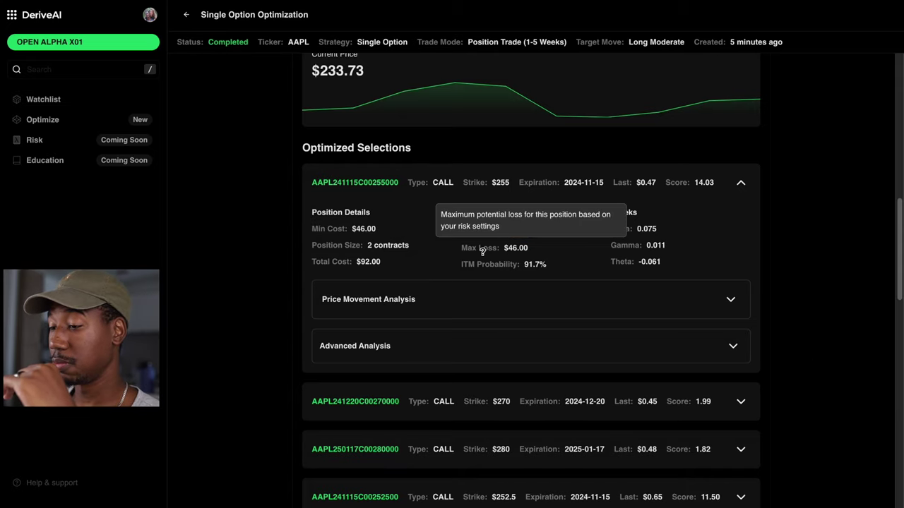
pyautogui.moveTo(419, 258)
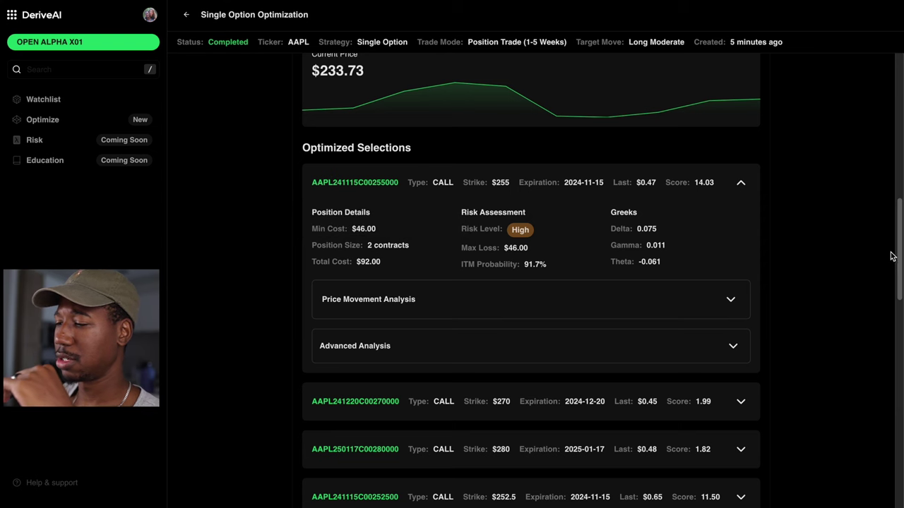
pyautogui.scroll(-2, 565, 226)
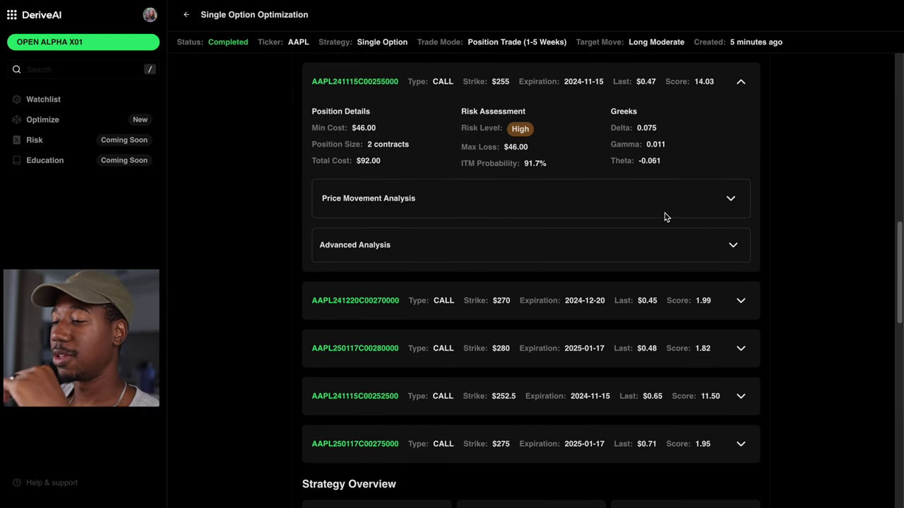
pyautogui.scroll(-1, 810, 255)
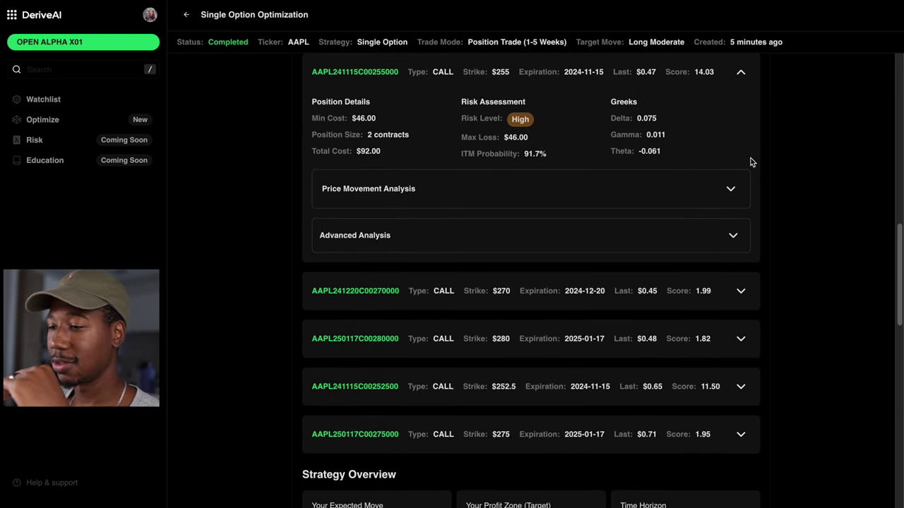
# Expand the $255 call's price movement analysis and show the single-day option price for In 7 Days
pyautogui.click(733, 195)
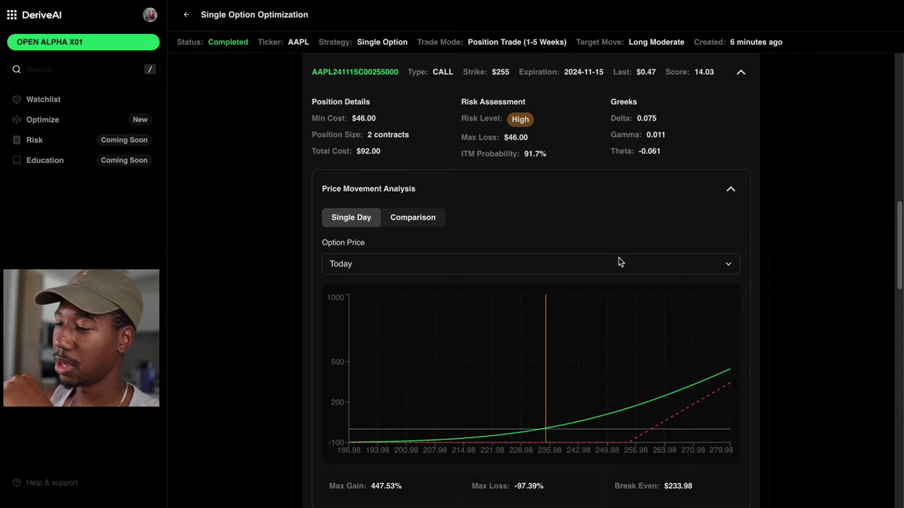
pyautogui.click(568, 269)
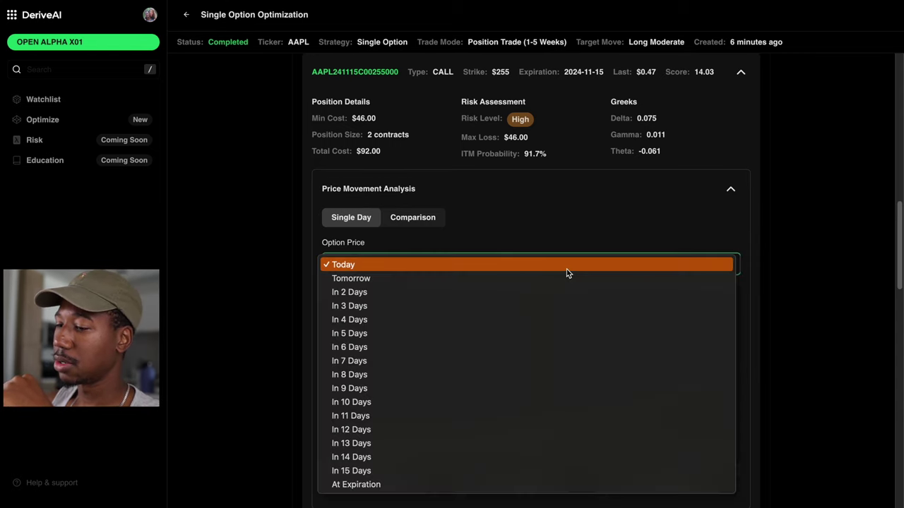
pyautogui.click(413, 360)
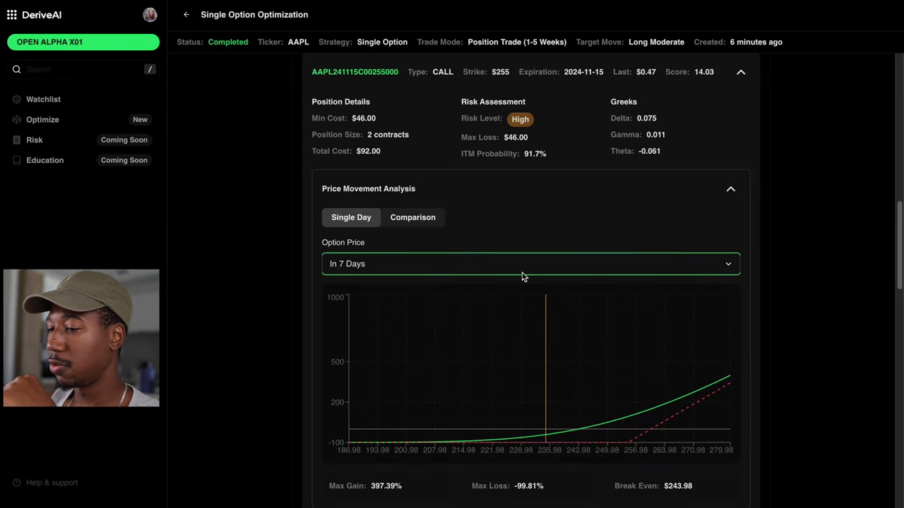
# Change the $255 call's single-day option price projection to In 6 Days
pyautogui.click(522, 273)
pyautogui.press('Up')
pyautogui.press('Up')
pyautogui.press('Up')
pyautogui.press('Up')
pyautogui.press('Down')
pyautogui.press('Down')
pyautogui.press('Down')
pyautogui.press('Down')
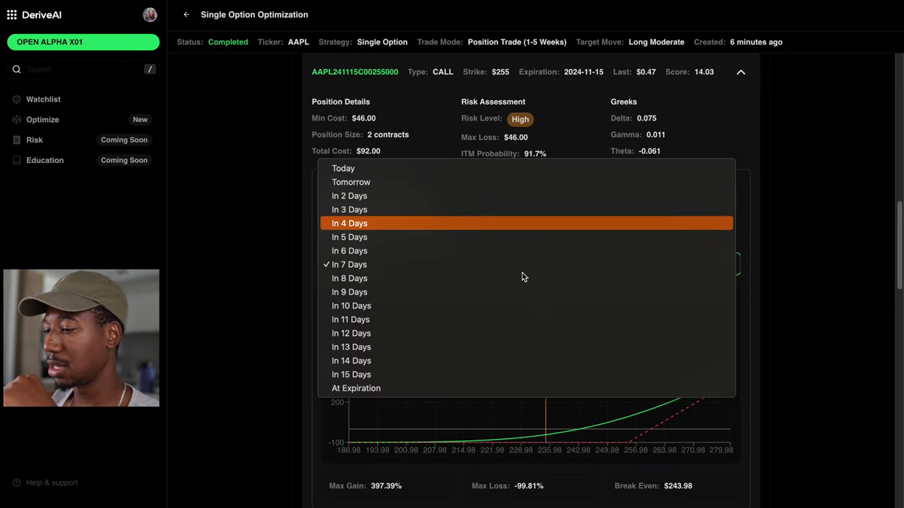
pyautogui.click(513, 255)
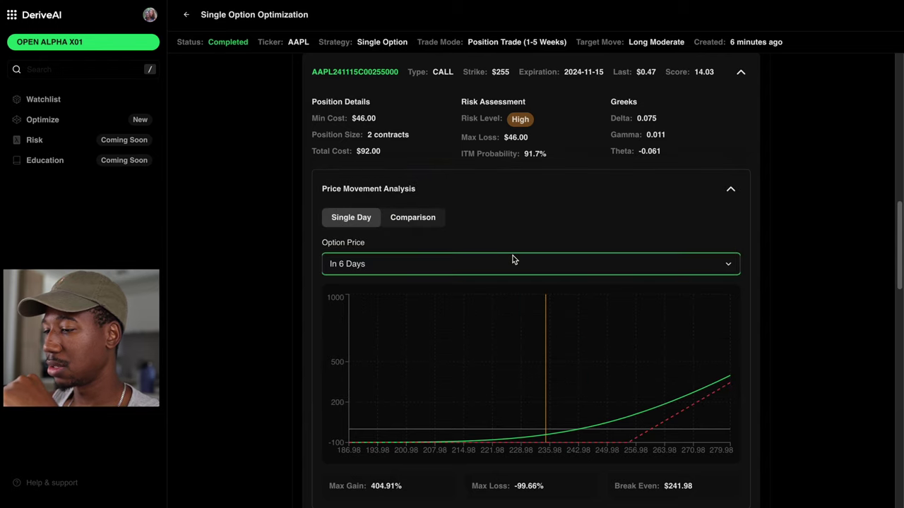
# Switch the $255 call's single-day option price projection to In 14 Days
pyautogui.click(513, 259)
pyautogui.press('Down')
pyautogui.press('Down')
pyautogui.press('Down')
pyautogui.press('Down')
pyautogui.press('Down')
pyautogui.press('Down')
pyautogui.press('Down')
pyautogui.press('Down')
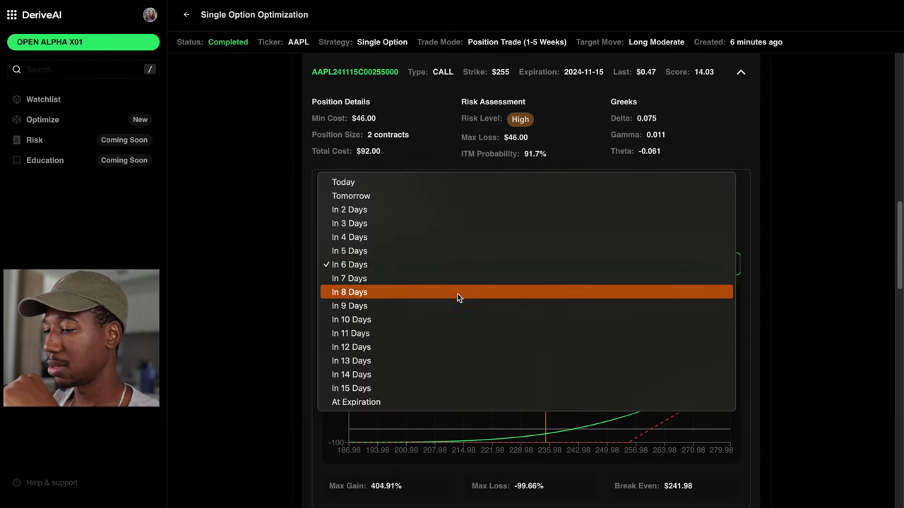
pyautogui.press('Return')
# Set the $255 call's projection back to In 7 Days and examine its profit curve, maximum gain, maximum loss and break-even
pyautogui.click(516, 263)
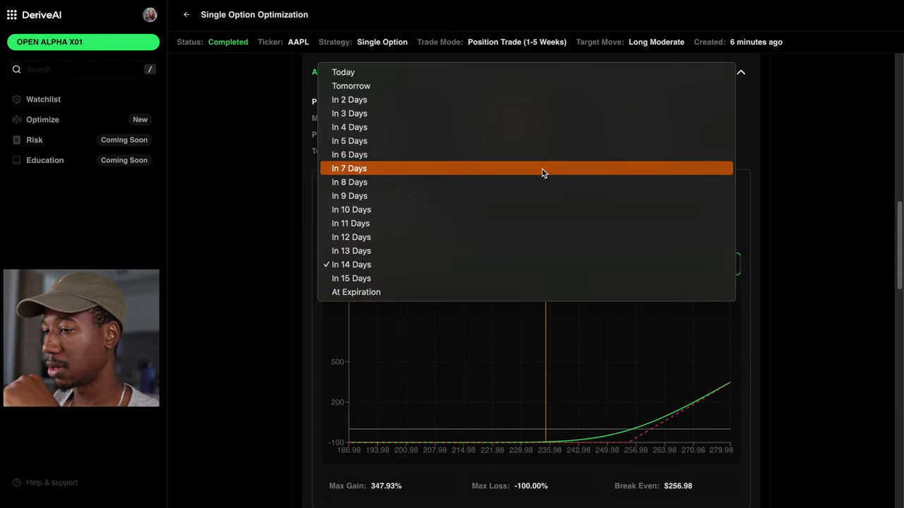
pyautogui.click(541, 170)
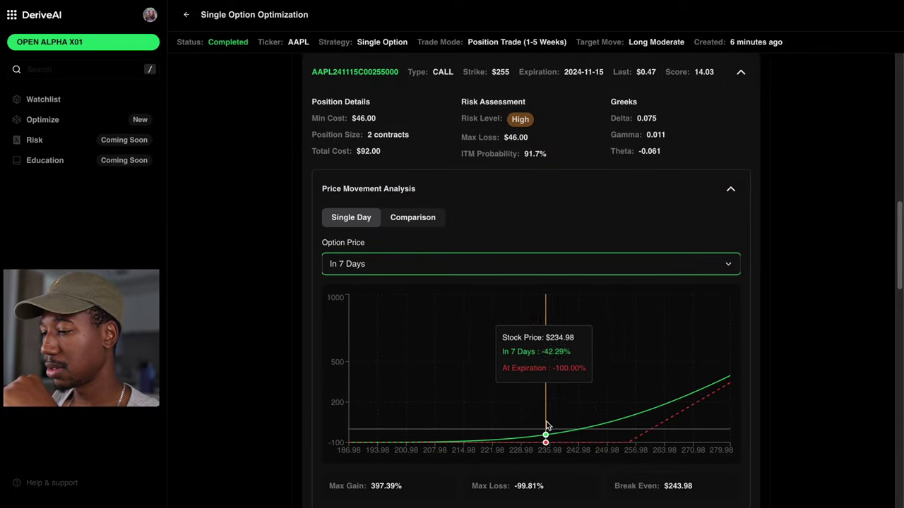
pyautogui.scroll(-1, 750, 406)
pyautogui.scroll(-2, 750, 406)
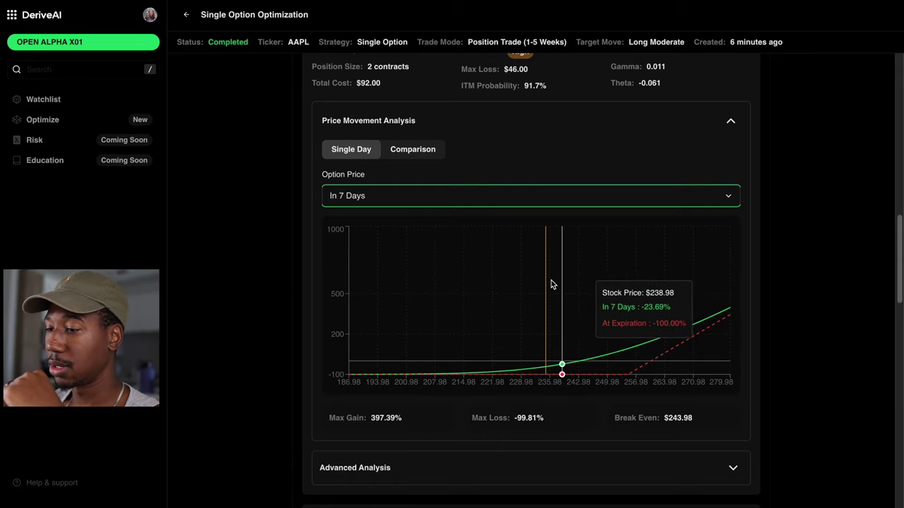
pyautogui.moveTo(505, 427)
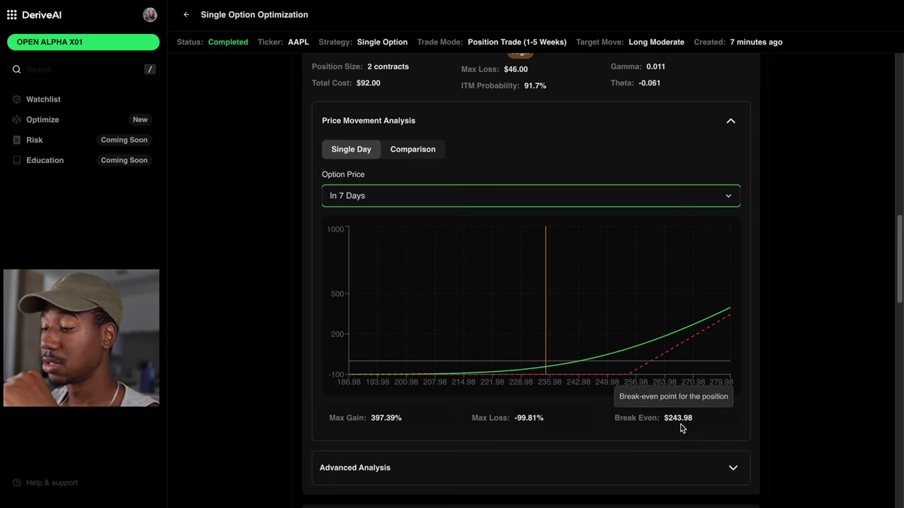
pyautogui.moveTo(675, 424)
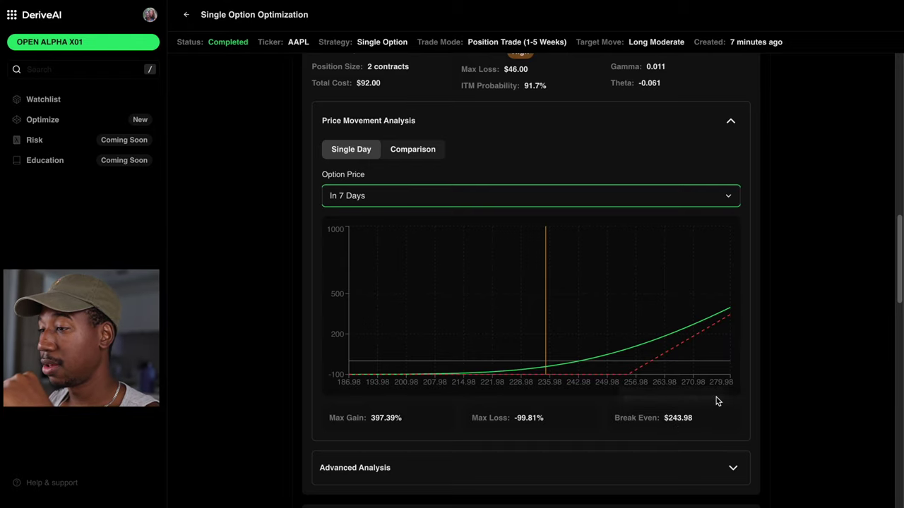
pyautogui.scroll(3, 716, 401)
pyautogui.scroll(-2, 716, 401)
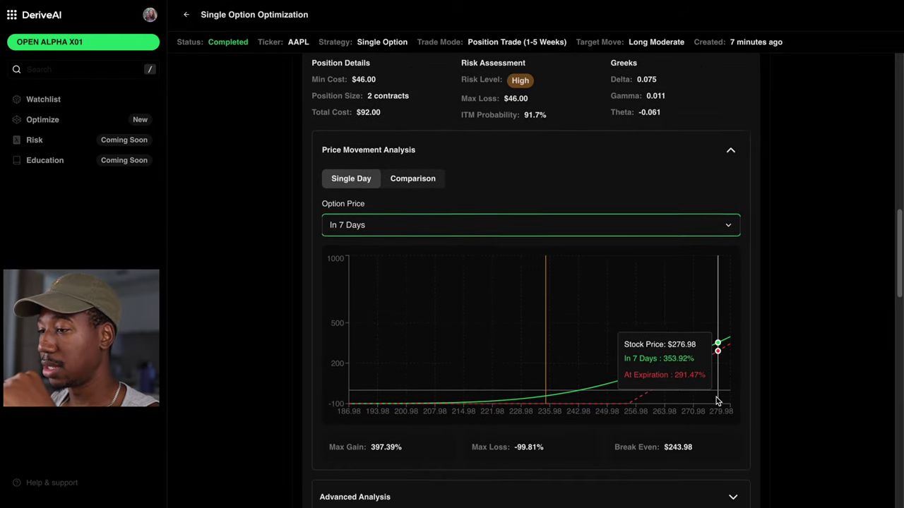
pyautogui.scroll(1, 716, 400)
pyautogui.scroll(-2, 717, 401)
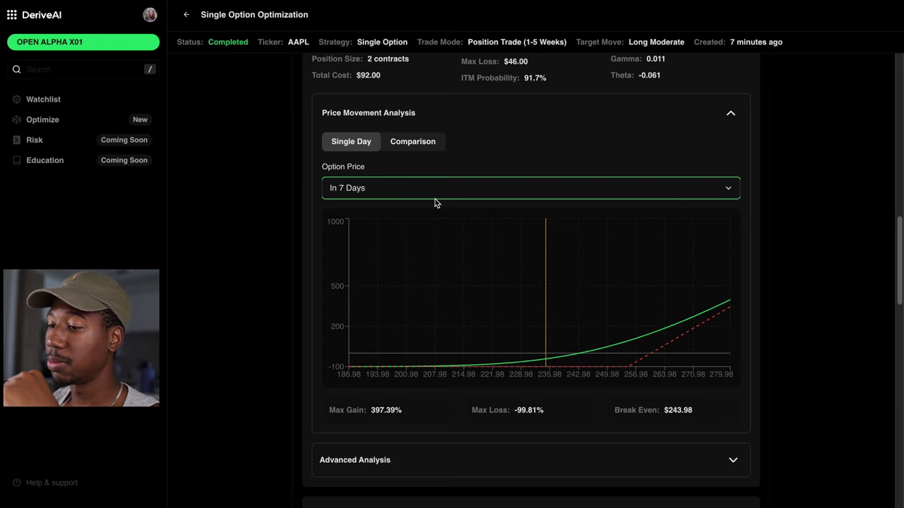
# View the $255 call's single-day projection for Tomorrow, and then for Today, to compare their break-even points
pyautogui.click(407, 191)
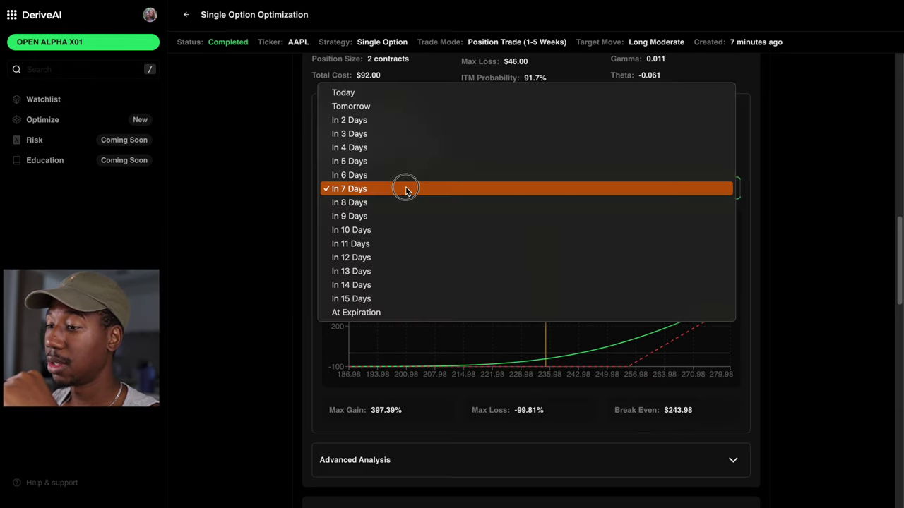
pyautogui.click(426, 107)
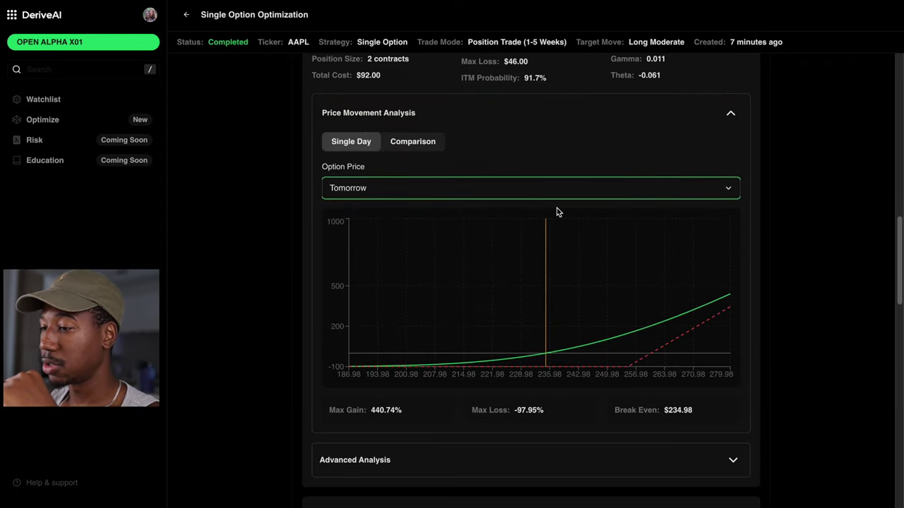
pyautogui.click(540, 189)
pyautogui.click(492, 174)
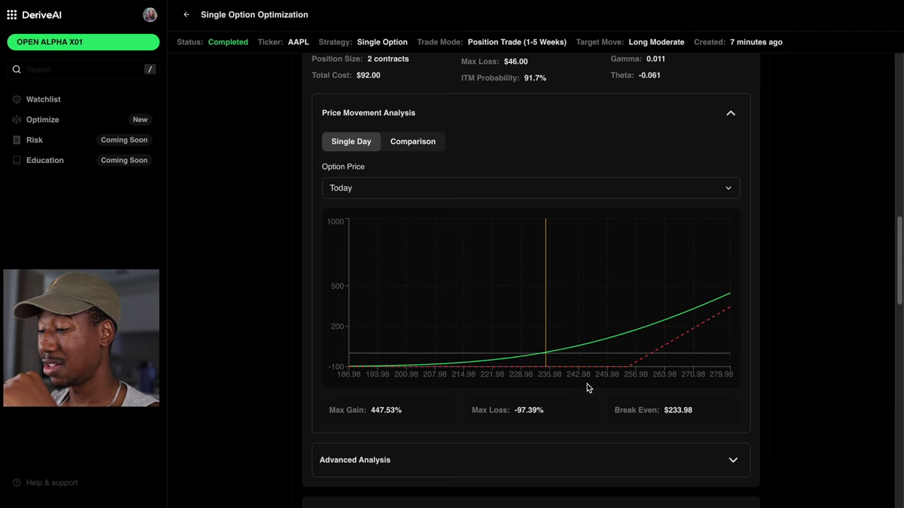
# Expand the $252.5 call expiring 2024-11-15 and examine its position size, costs, risk assessment and Greeks
pyautogui.scroll(3, 792, 351)
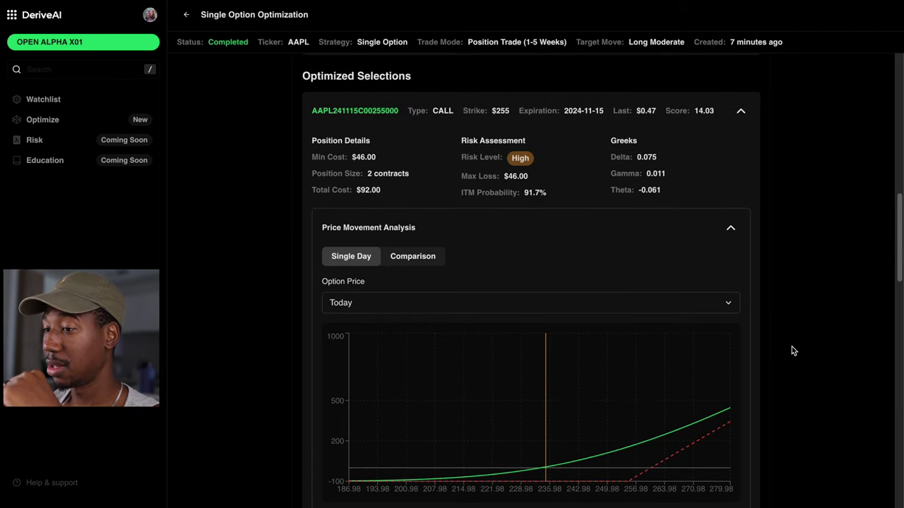
pyautogui.scroll(1, 535, 163)
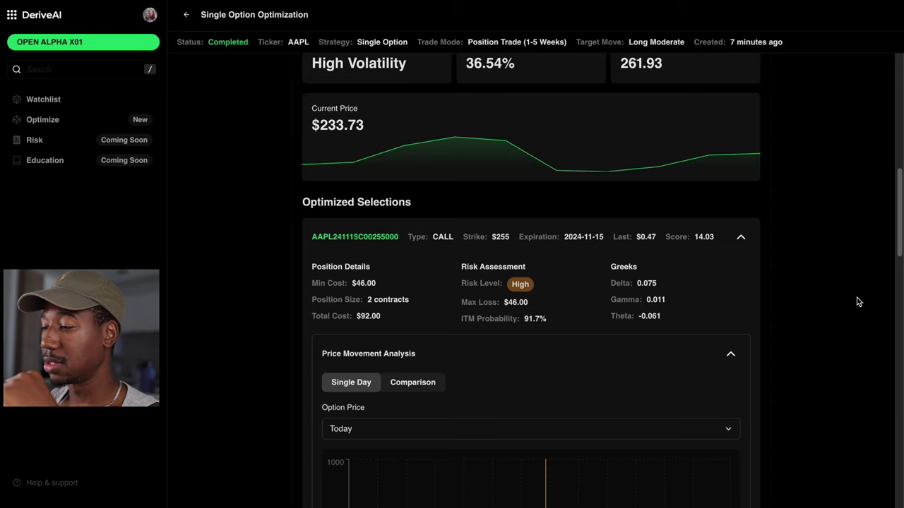
pyautogui.scroll(-5, 857, 302)
pyautogui.scroll(-3, 858, 302)
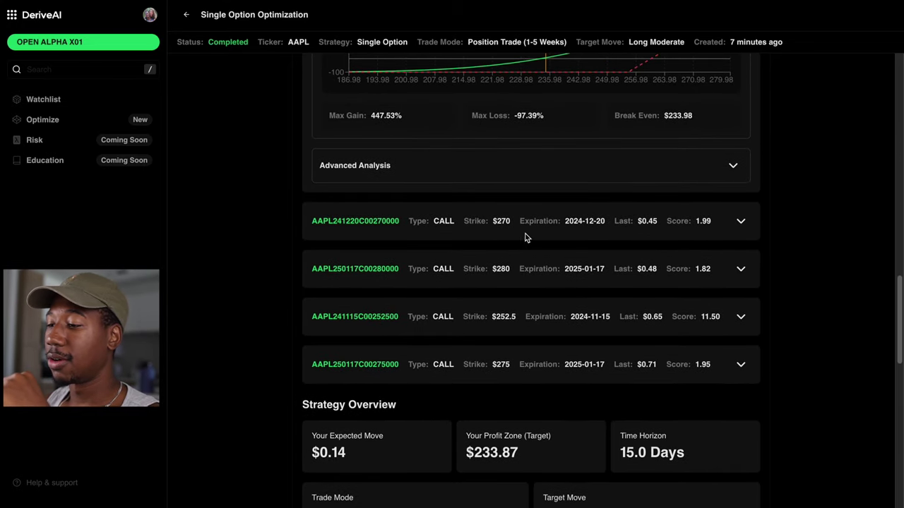
pyautogui.click(740, 316)
pyautogui.scroll(-1, 737, 325)
pyautogui.scroll(-1, 736, 326)
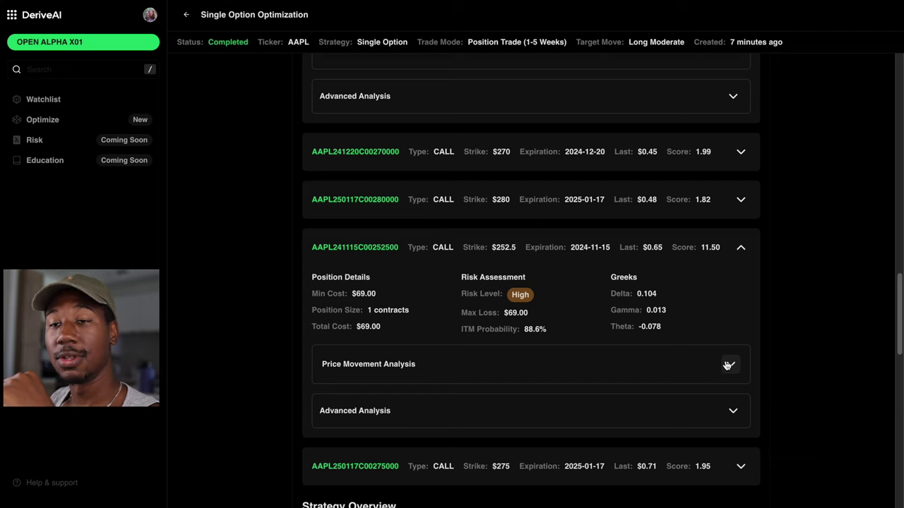
pyautogui.moveTo(611, 295)
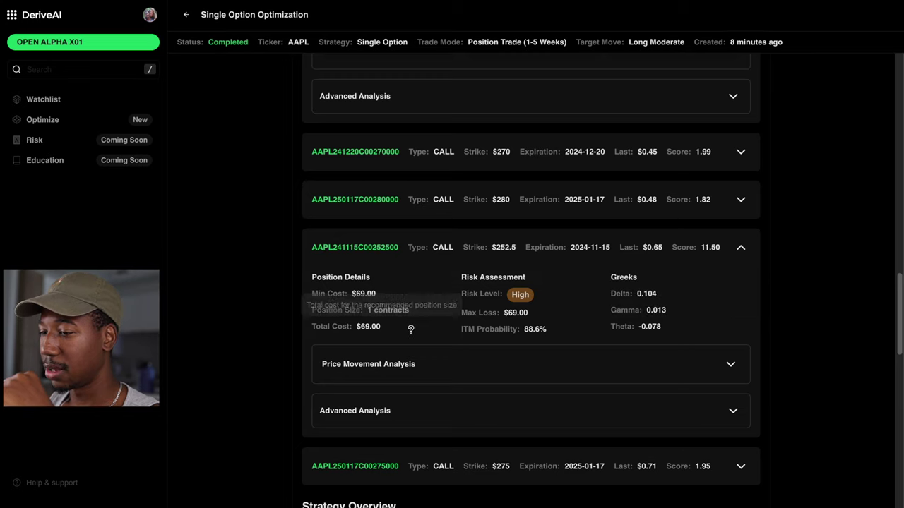
pyautogui.moveTo(392, 304)
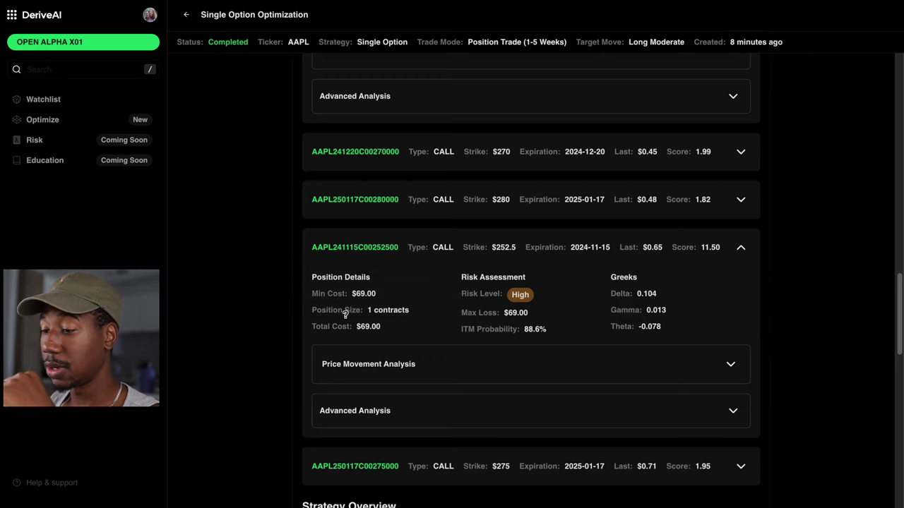
pyautogui.moveTo(356, 313)
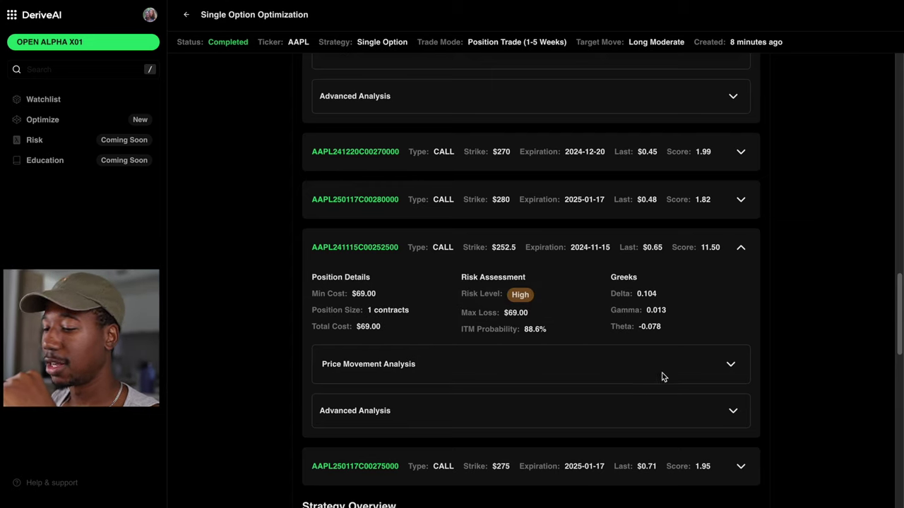
# Expand the $252.5 call's price movement analysis and examine its projected profit curve for Today
pyautogui.click(731, 364)
pyautogui.scroll(-3, 690, 395)
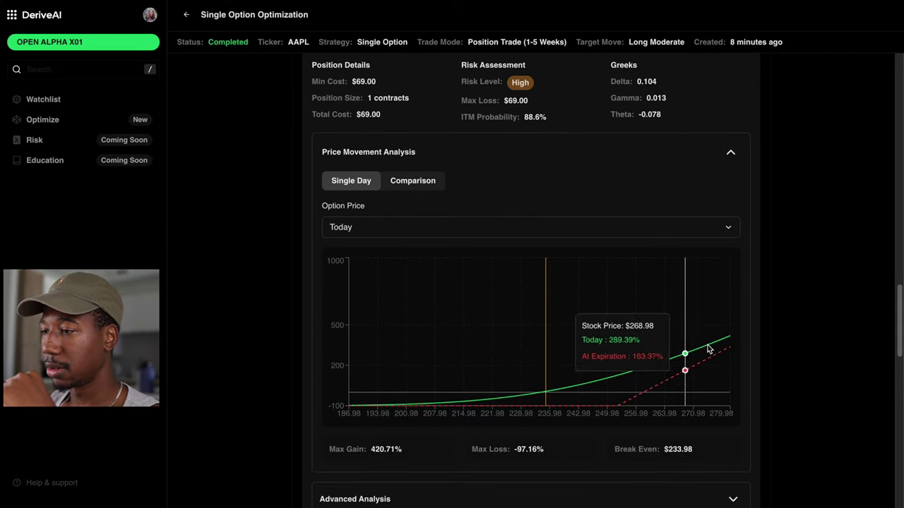
pyautogui.scroll(-1, 756, 335)
pyautogui.scroll(3, 756, 335)
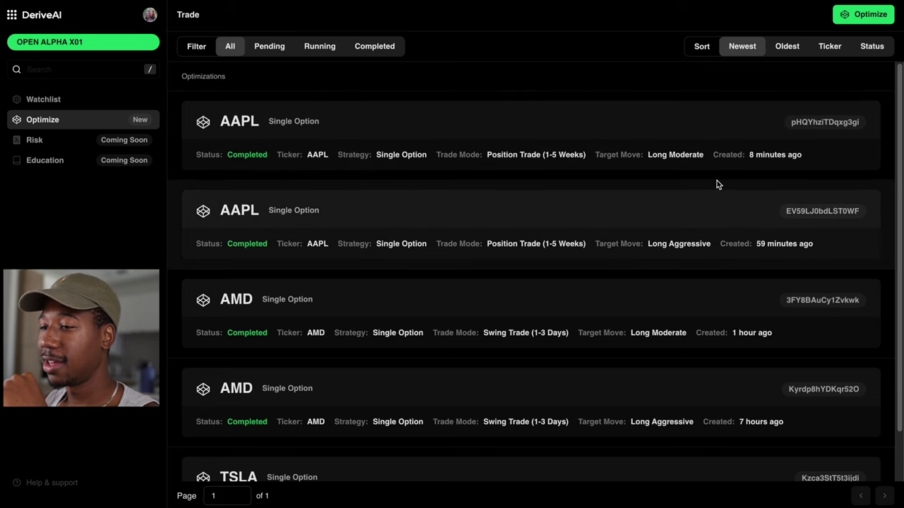
# Return to the optimizations list, look through the earlier AAPL, AMD and TSLA runs, and start a new optimization
pyautogui.scroll(-2, 643, 277)
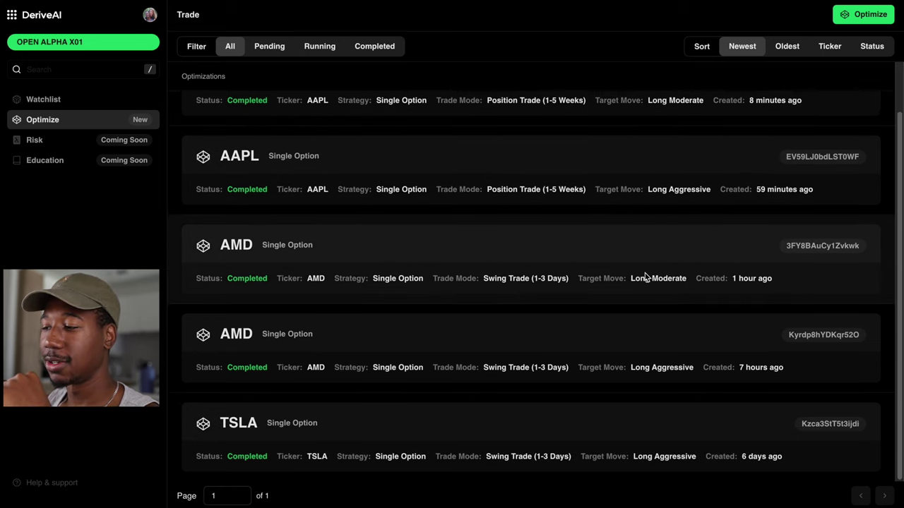
pyautogui.scroll(2, 643, 276)
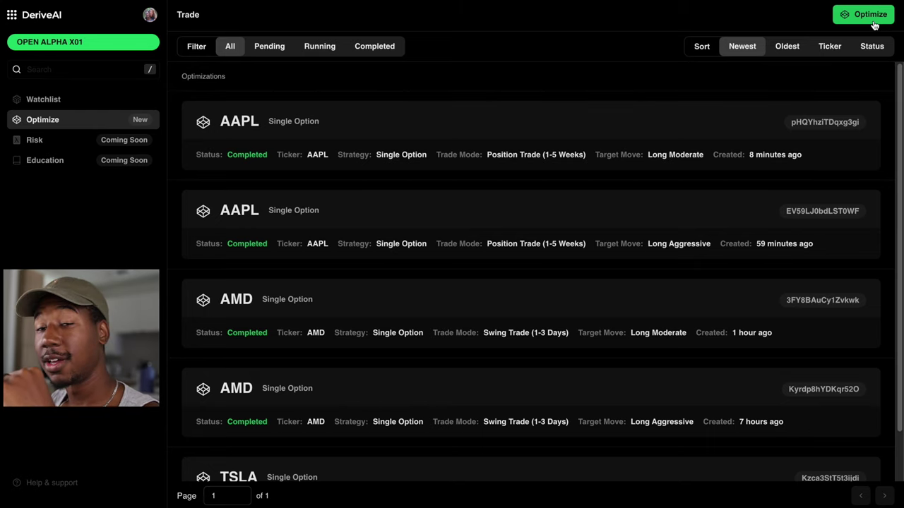
pyautogui.click(874, 16)
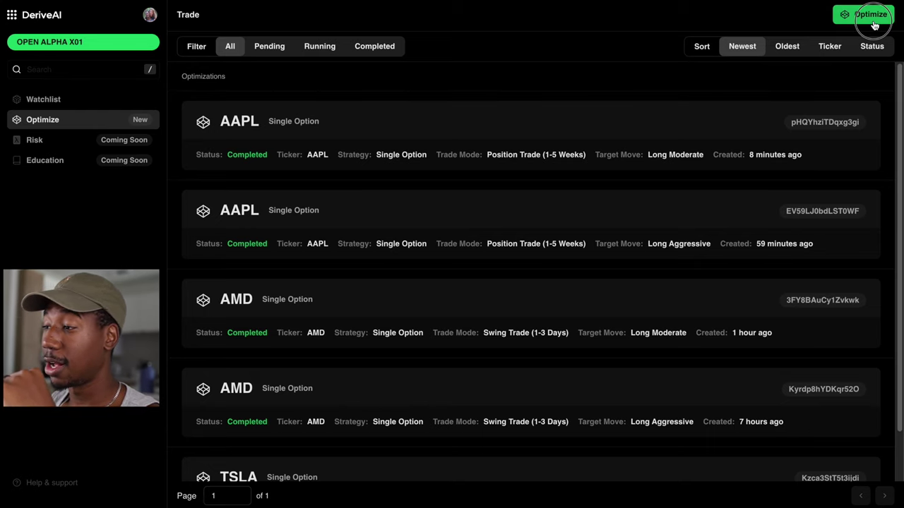